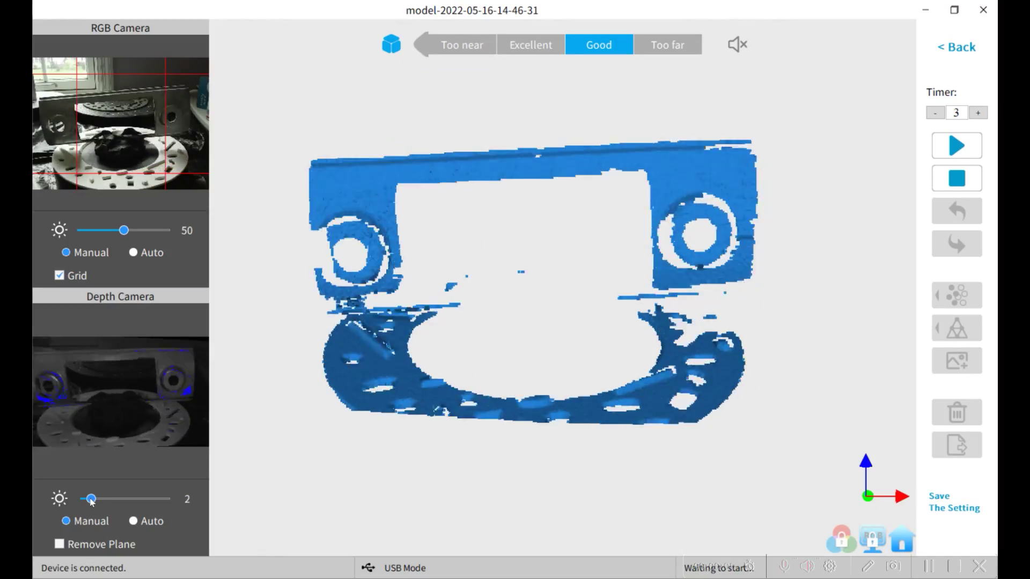
Step: Capture a turntable scan of the radio faceplate, complete it, and process the point cloud into a fused mesh
click(957, 145)
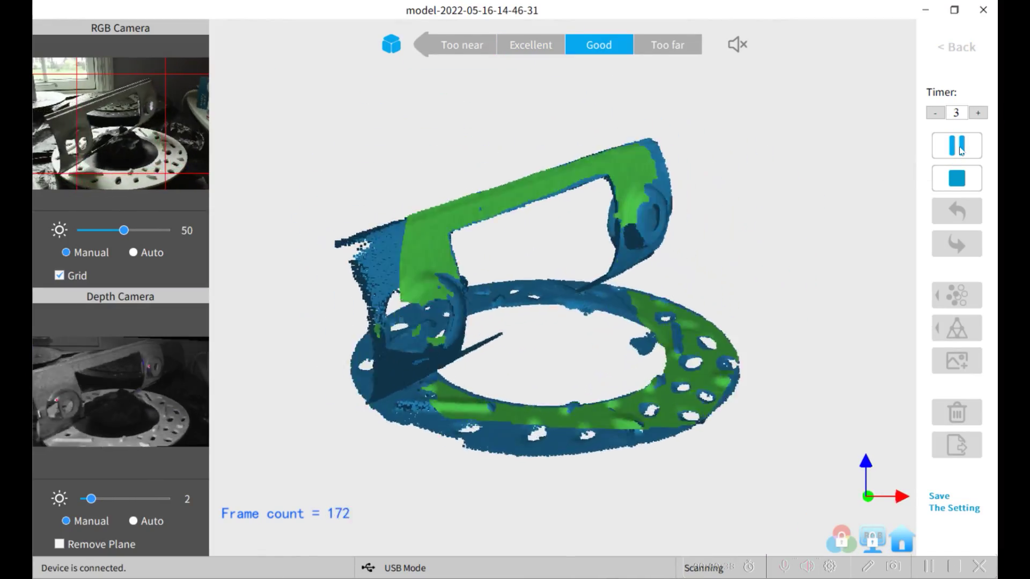
click(960, 149)
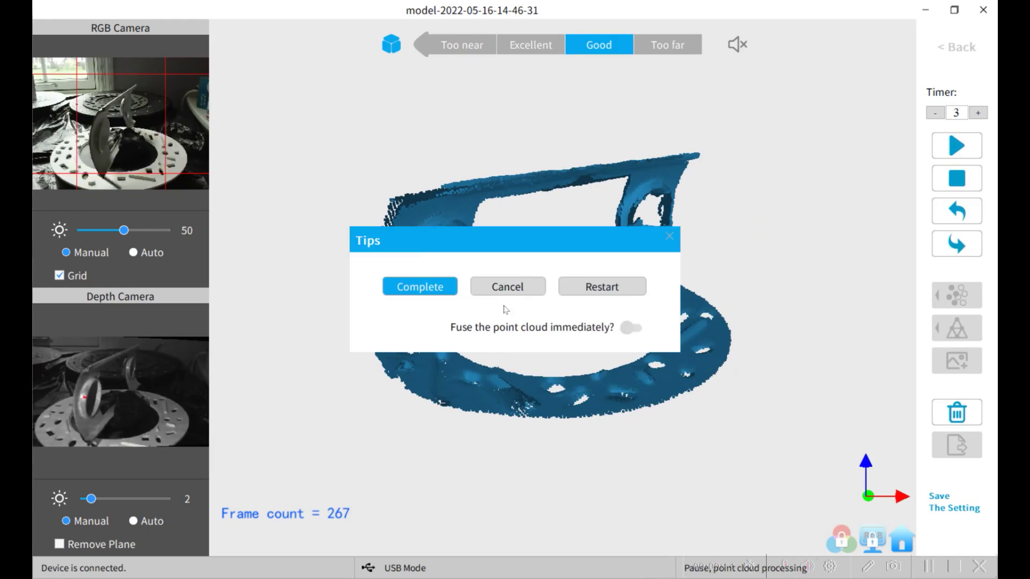
click(442, 287)
click(960, 303)
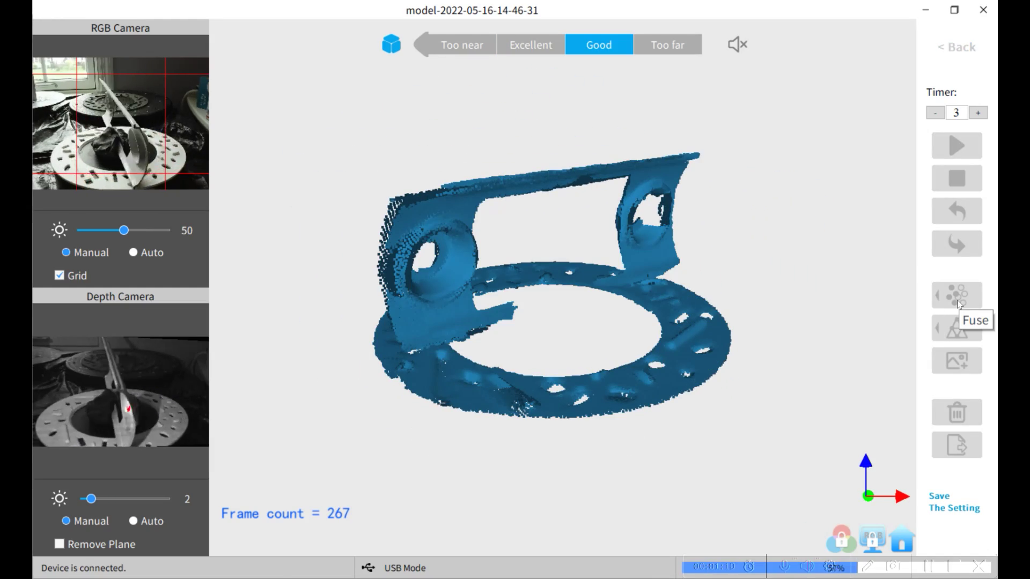
click(955, 334)
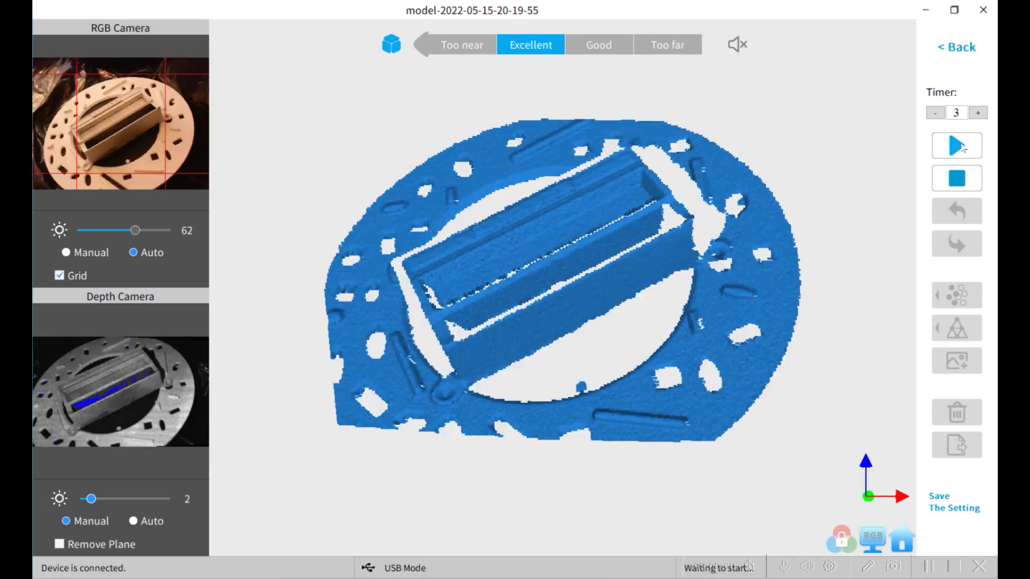
Step: Capture a turntable scan of the open rectangular housing, complete it, and fuse its point cloud
click(960, 147)
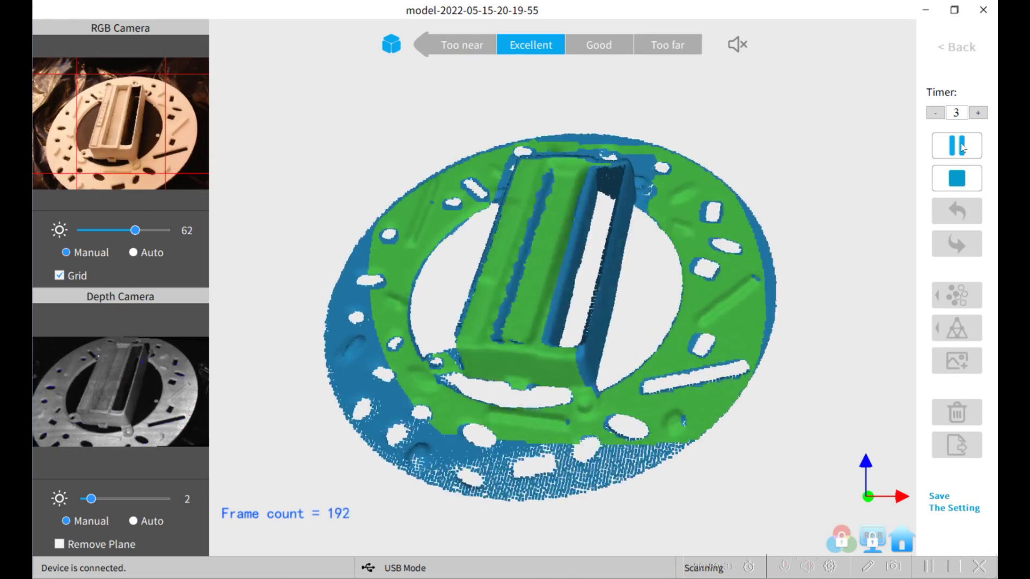
click(960, 147)
key(Return)
click(965, 298)
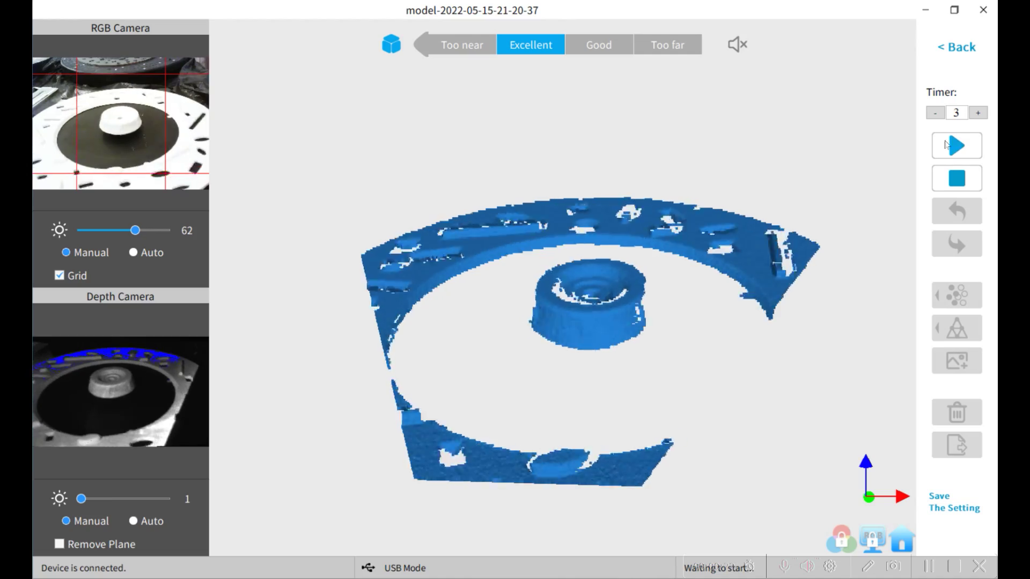
Step: Capture a turntable scan of the round tapered knob and process its point cloud into a fused mesh
click(954, 146)
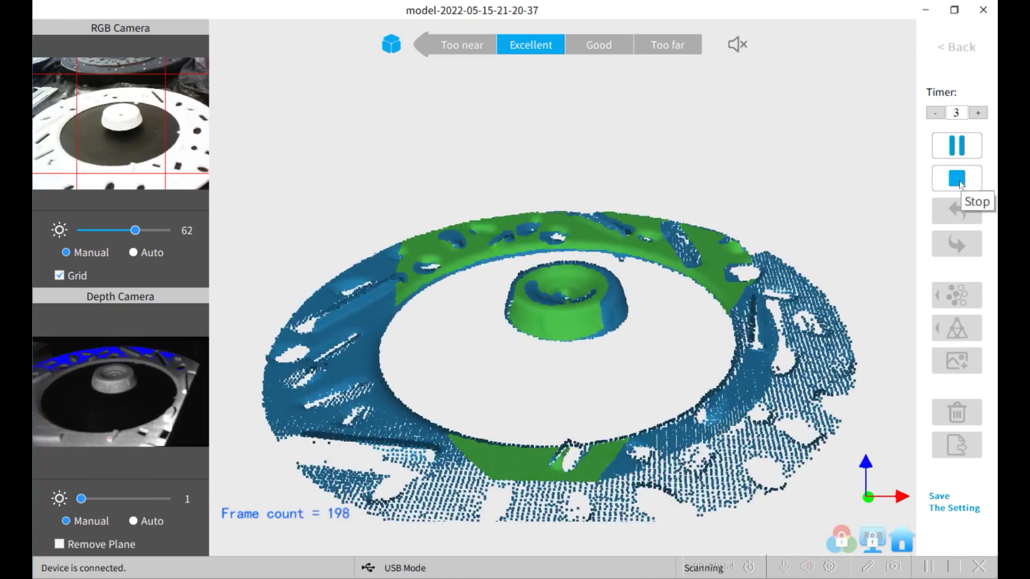
click(956, 179)
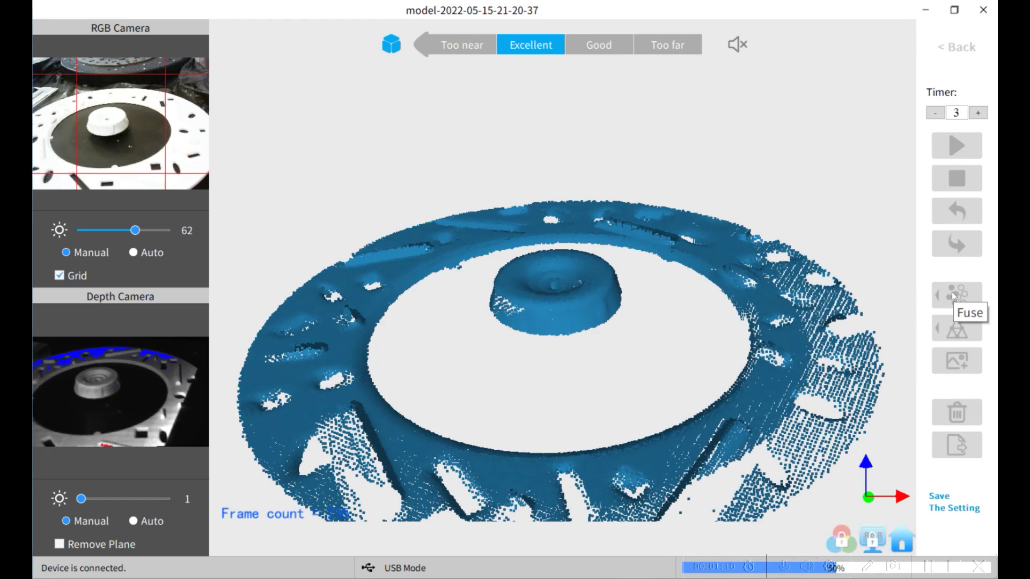
click(952, 292)
click(957, 328)
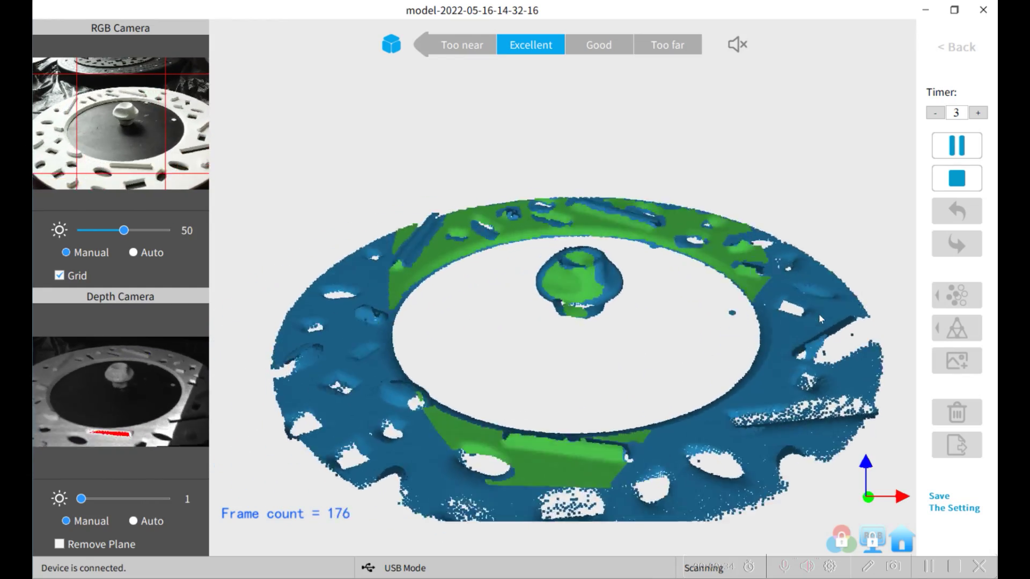
Step: Finish the running scan of the small stemmed knob and process its point cloud into a fused mesh
click(957, 178)
key(Return)
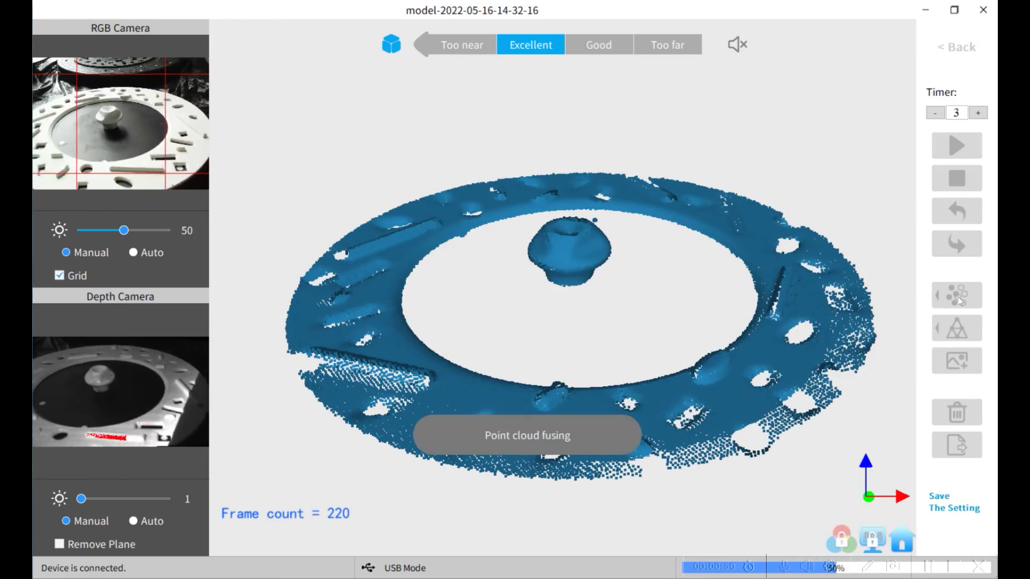
click(959, 329)
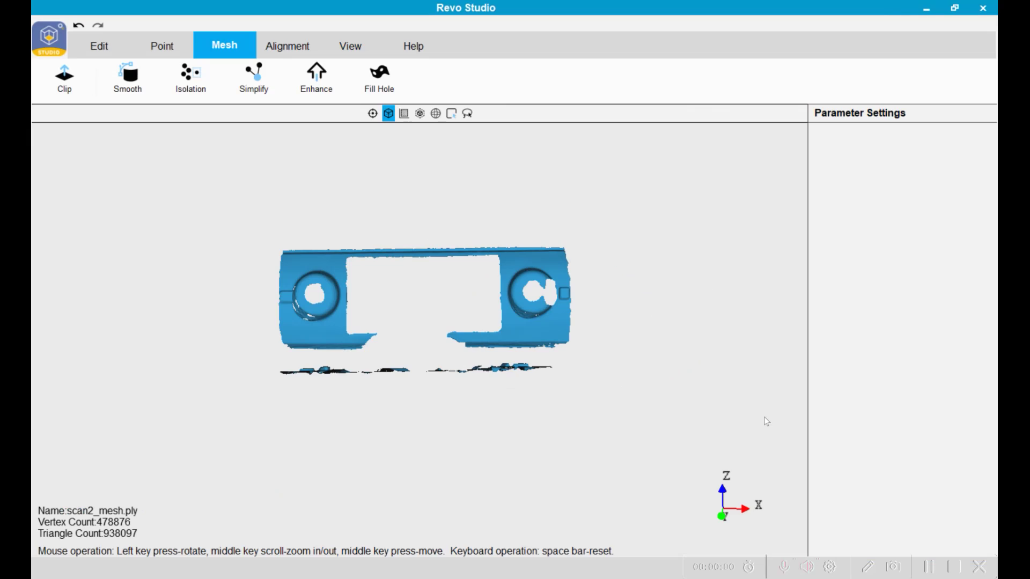
Step: Switch to Revo Studio and delete the leftover turntable fragments below the faceplate in scan2_mesh.ply with a lasso selection
click(90, 47)
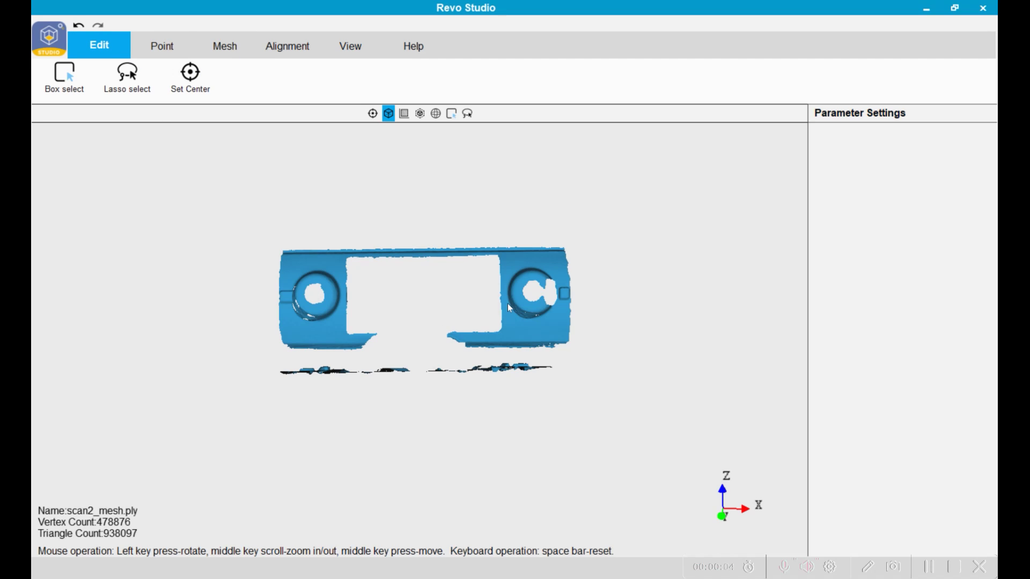
click(133, 76)
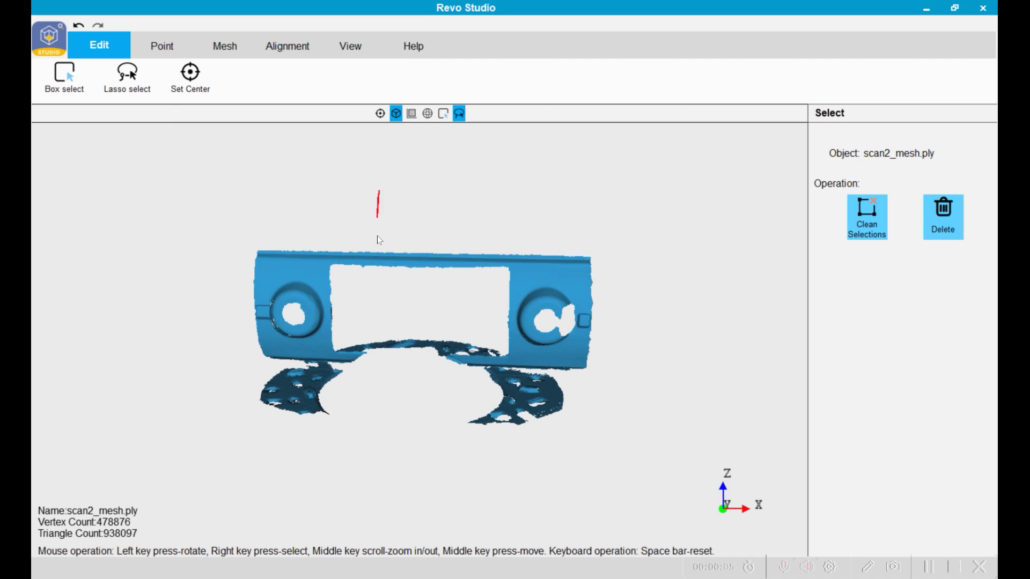
drag(425, 220, 427, 141)
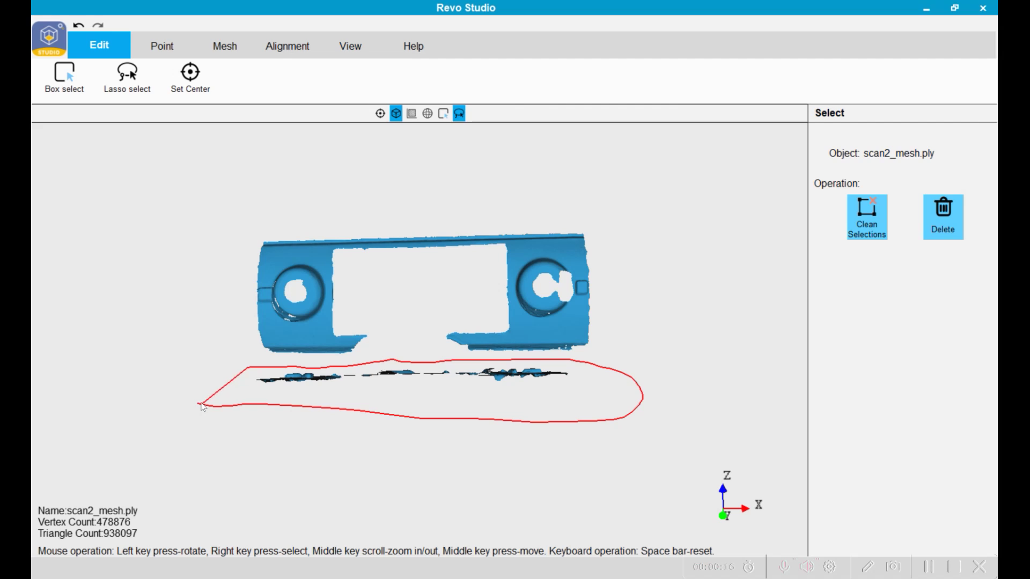
right_drag(202, 406, 204, 407)
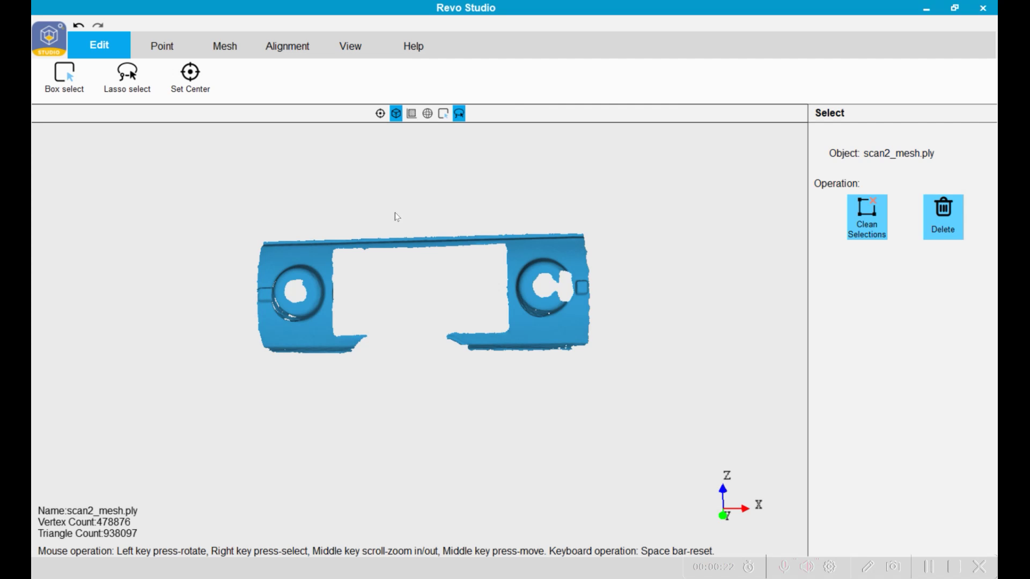
drag(406, 208, 397, 218)
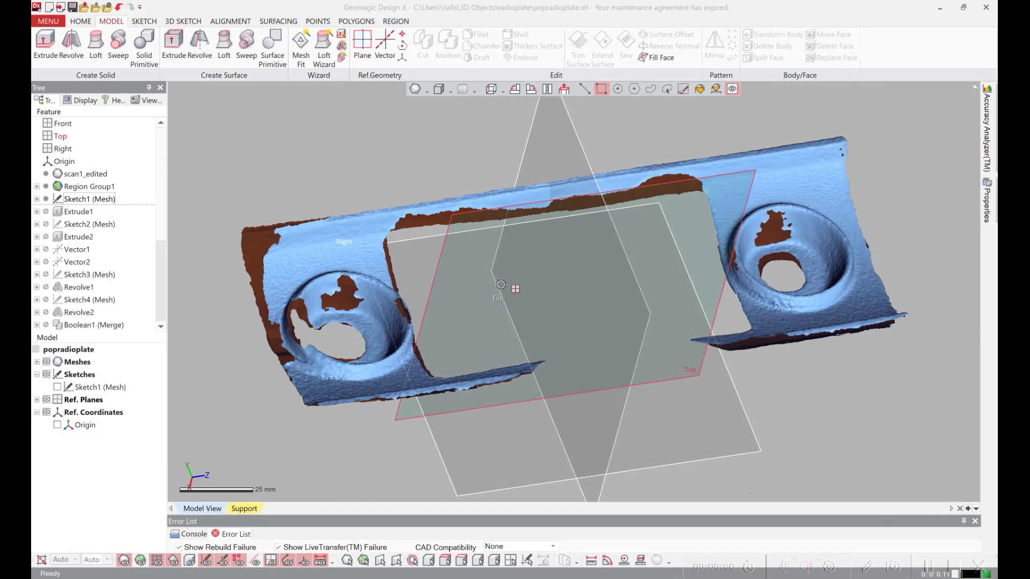
Step: Switch to Geomagic Design X and compare the Sketch1 profile and the Extrude1 body with the faceplate scan, toggling the mesh display
mouse_move(512, 275)
right_down()
mouse_move(440, 243)
mouse_move(474, 223)
mouse_move(462, 339)
mouse_move(474, 253)
mouse_move(596, 430)
mouse_move(494, 292)
mouse_move(468, 185)
mouse_move(509, 301)
right_up()
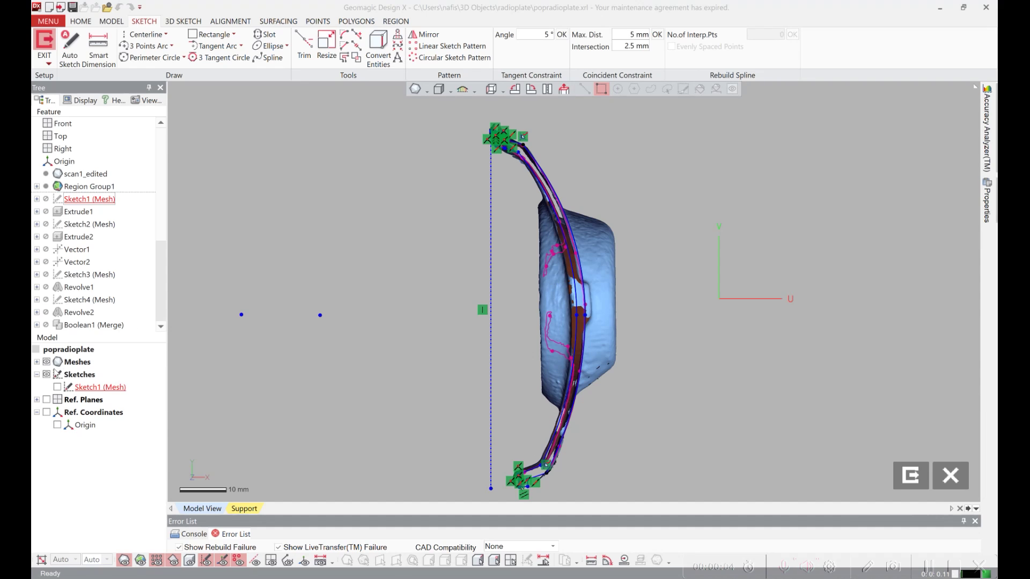
click(46, 362)
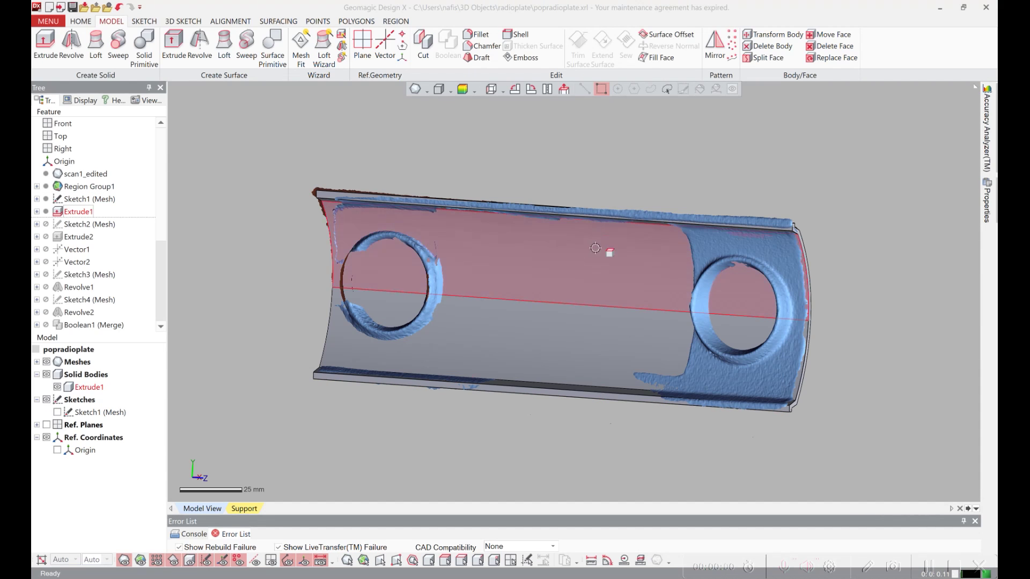
mouse_move(633, 182)
right_down()
mouse_move(565, 199)
mouse_move(586, 292)
mouse_move(625, 329)
mouse_move(449, 340)
mouse_move(629, 318)
mouse_move(542, 288)
mouse_move(635, 246)
mouse_move(299, 294)
right_up()
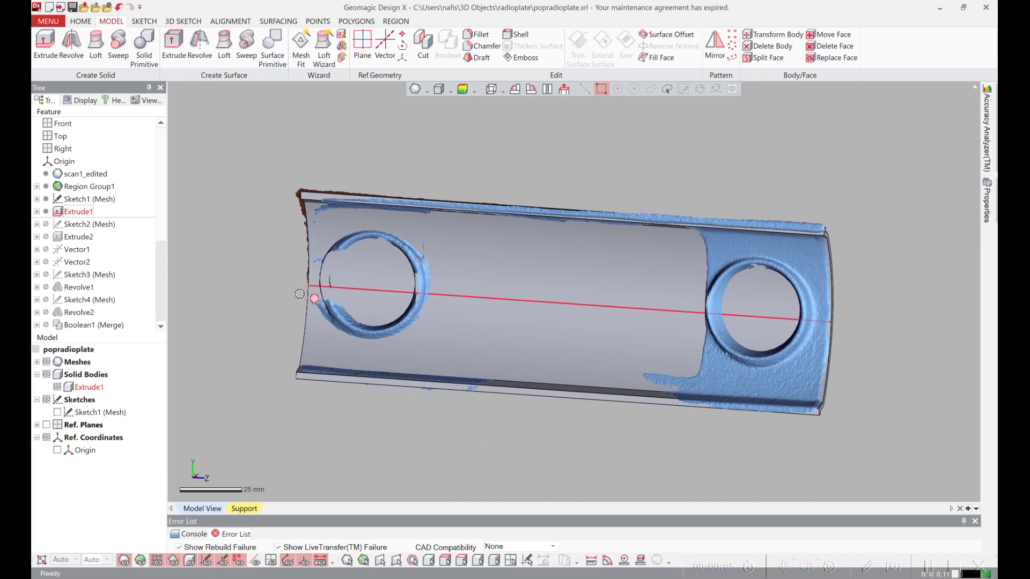
click(46, 362)
right_drag(655, 349, 877, 299)
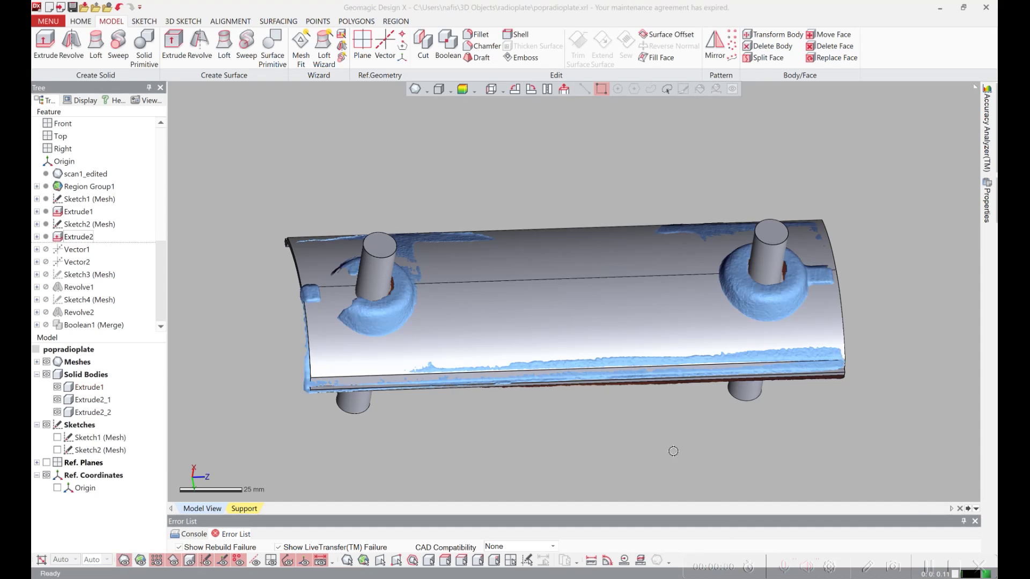
Step: Examine the two Extrude2 cylinders through the knob openings and their Vector1 and Vector2 axes
right_drag(671, 449, 413, 361)
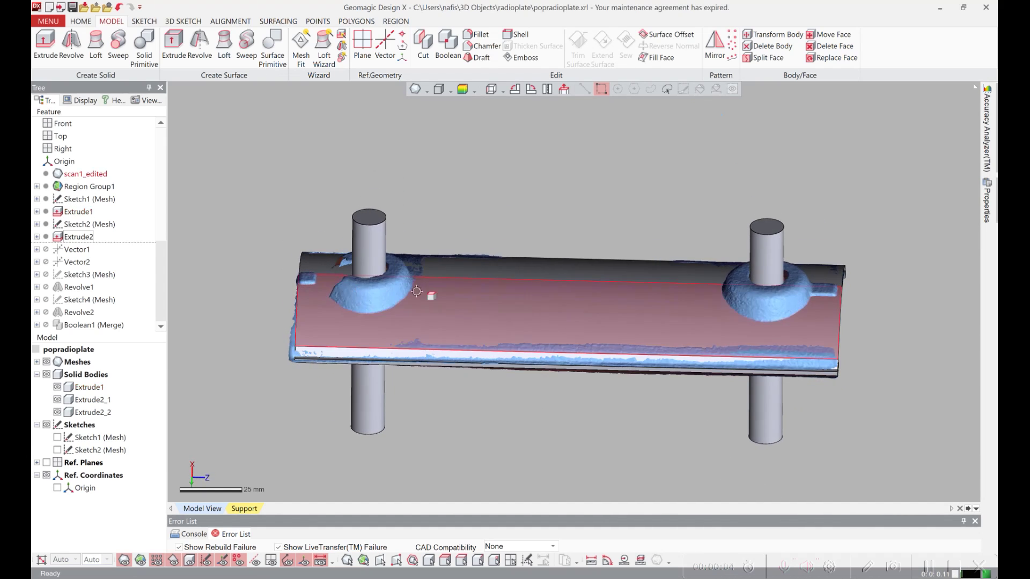
right_drag(494, 230, 427, 298)
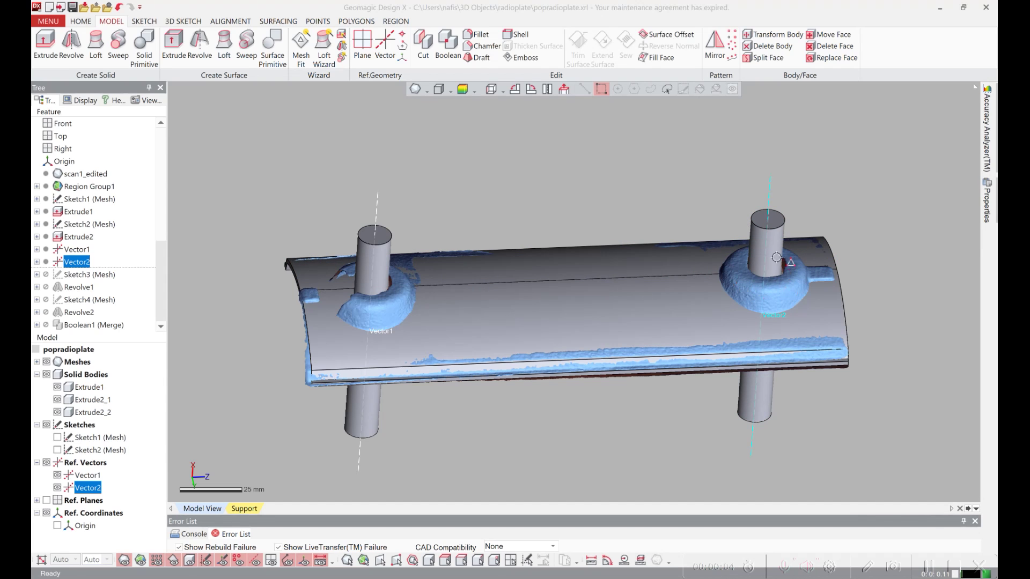
right_drag(713, 322, 540, 515)
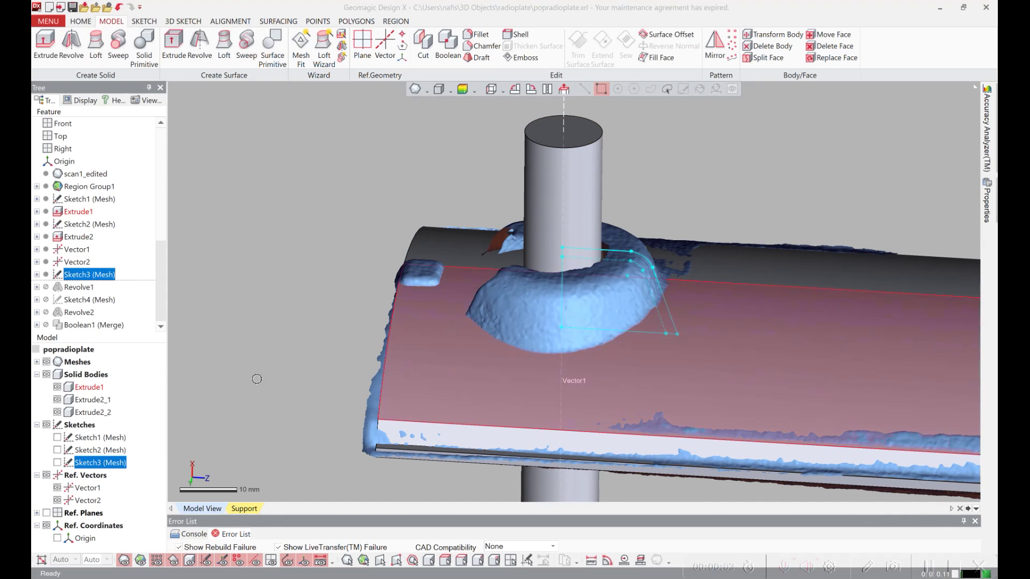
Step: Roll the model history forward to Revolve1 and check the revolved boss from both sides of the plate
right_click(93, 291)
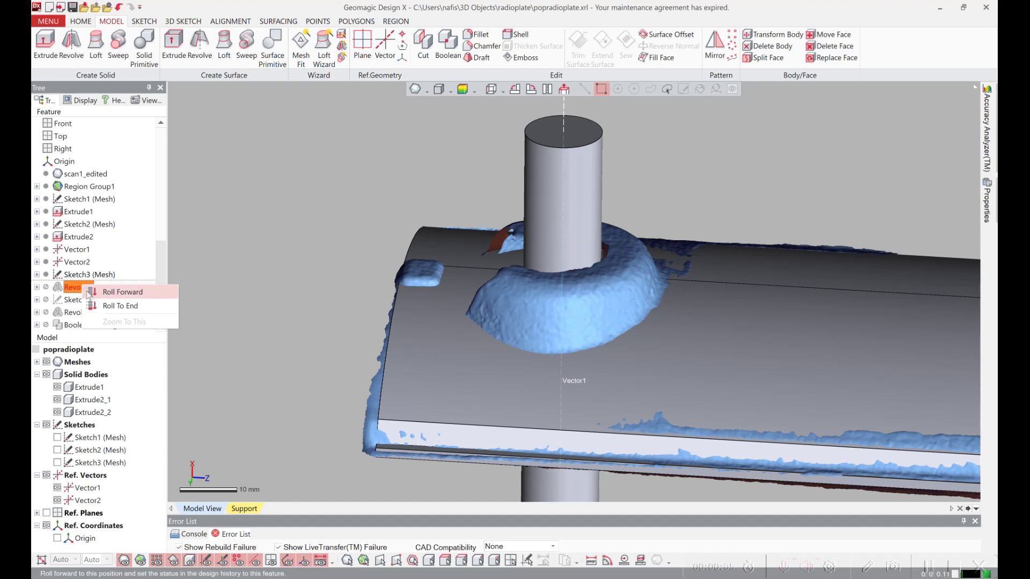
click(97, 294)
click(220, 347)
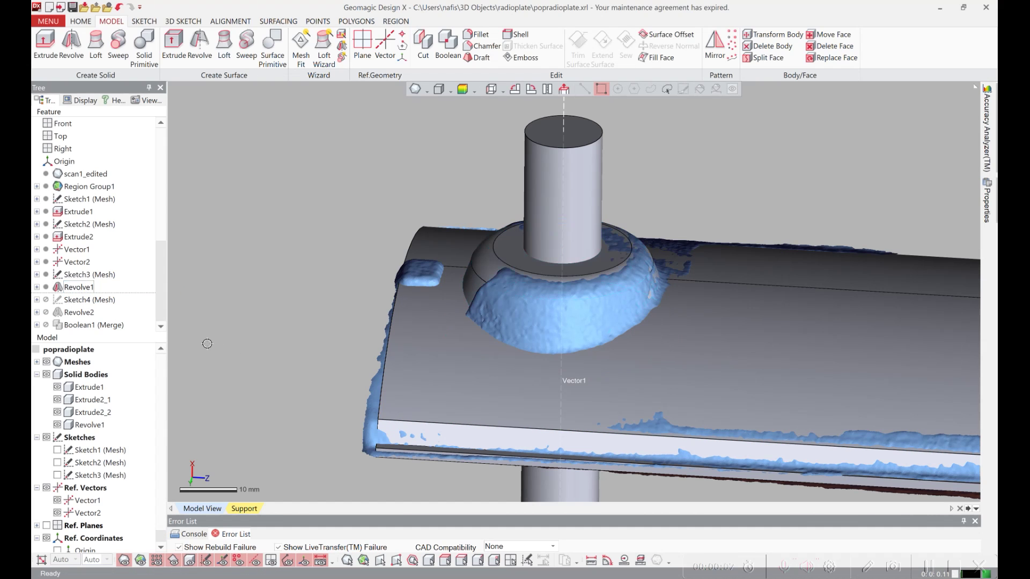
right_drag(510, 387, 726, 157)
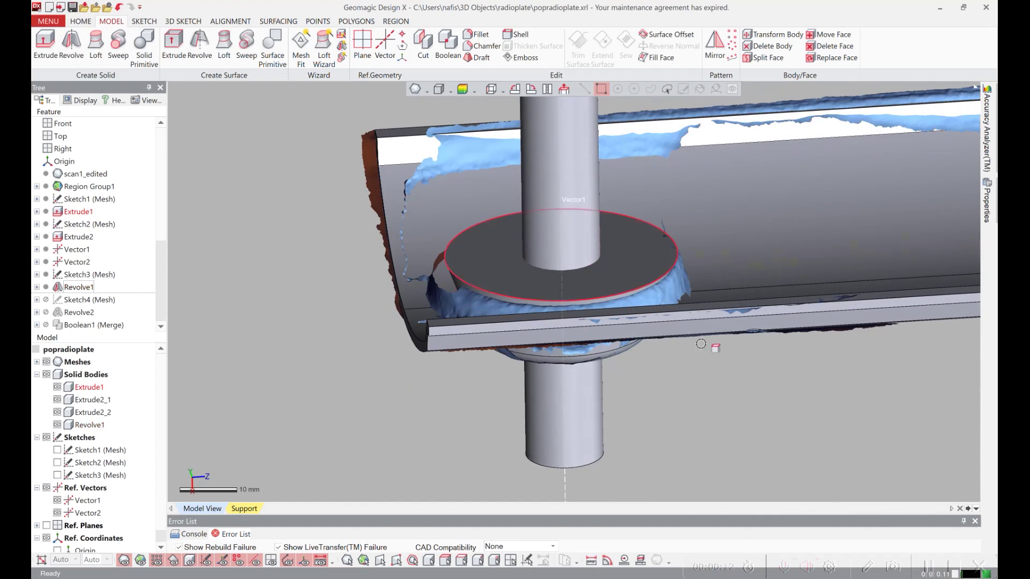
click(945, 570)
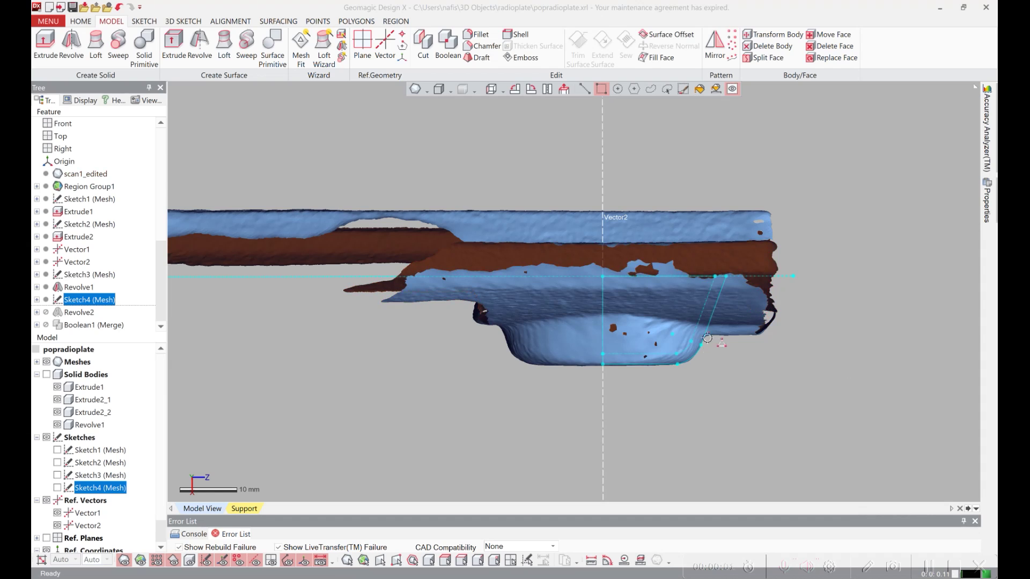
Step: Roll the model history forward to Revolve2 and turn the display of the solid bodies back on
right_click(66, 309)
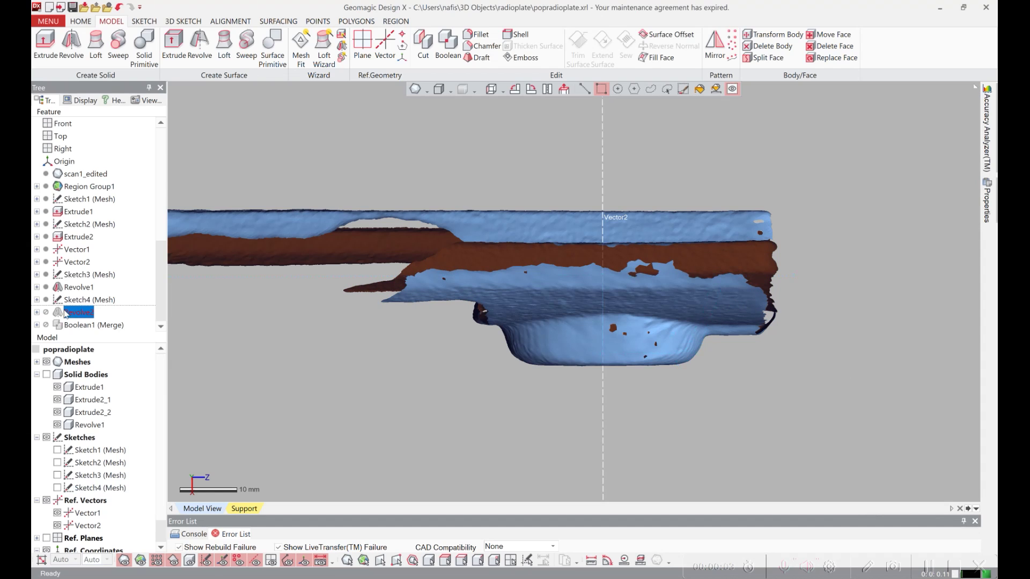
click(103, 317)
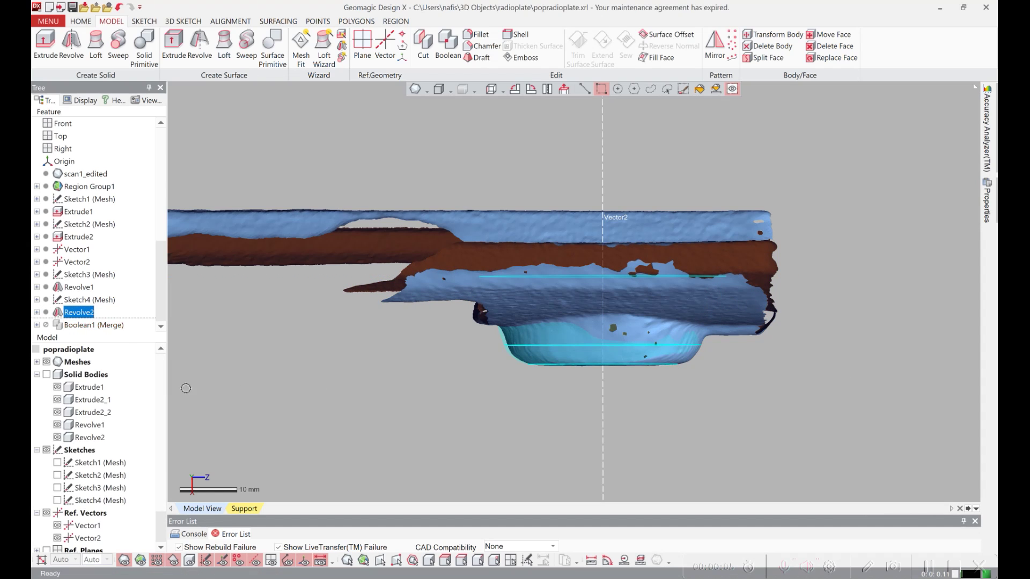
click(258, 453)
mouse_move(325, 449)
right_down()
mouse_move(359, 504)
mouse_move(328, 482)
right_up()
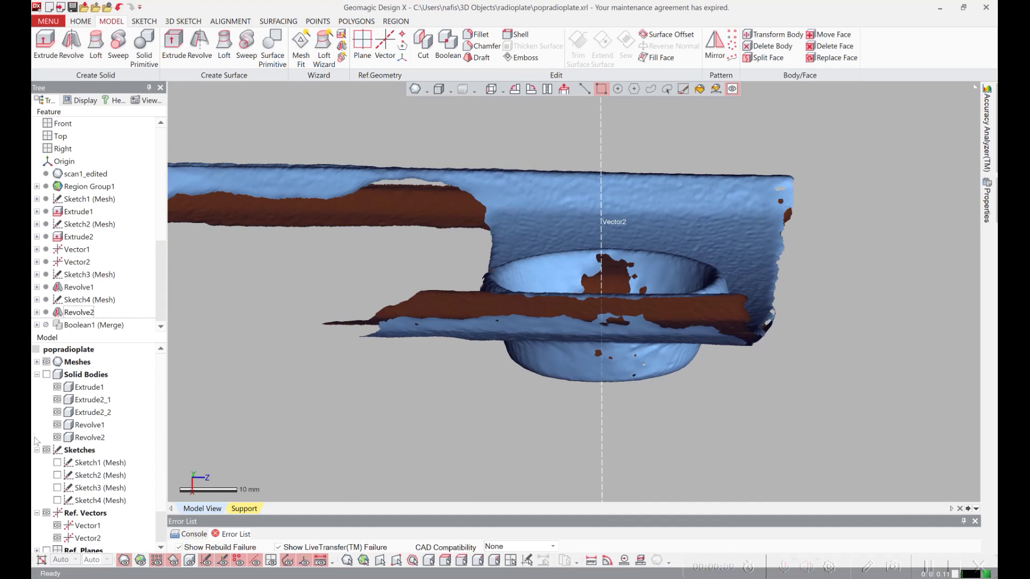
click(47, 375)
right_drag(506, 460, 523, 411)
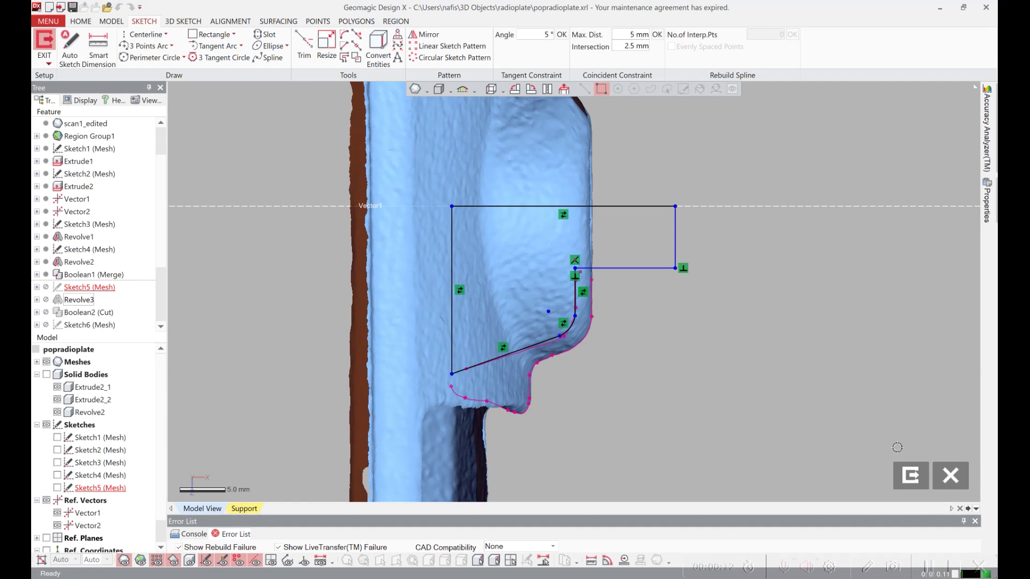
Step: Exit the Sketch5 profile and roll the model history forward from Revolve3 to the Boolean2 (Cut) feature
click(908, 477)
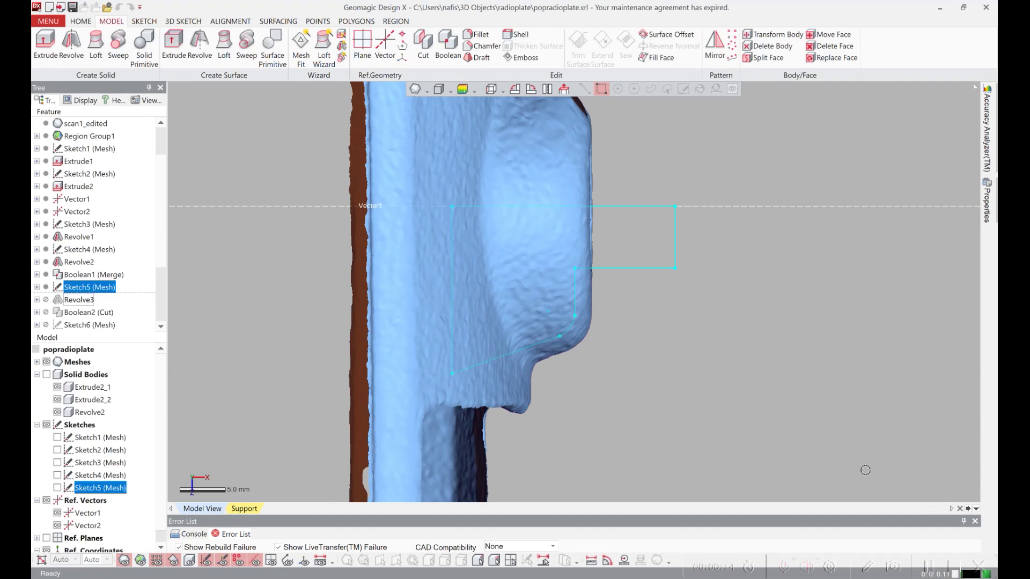
mouse_move(283, 338)
right_down()
mouse_move(334, 467)
mouse_move(531, 242)
mouse_move(563, 264)
right_up()
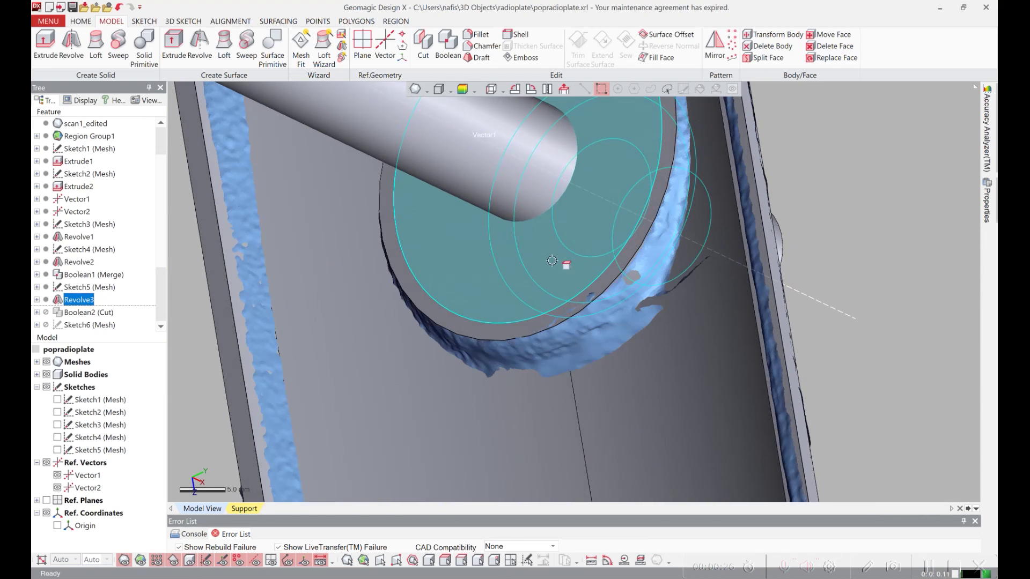
right_click(84, 313)
click(115, 322)
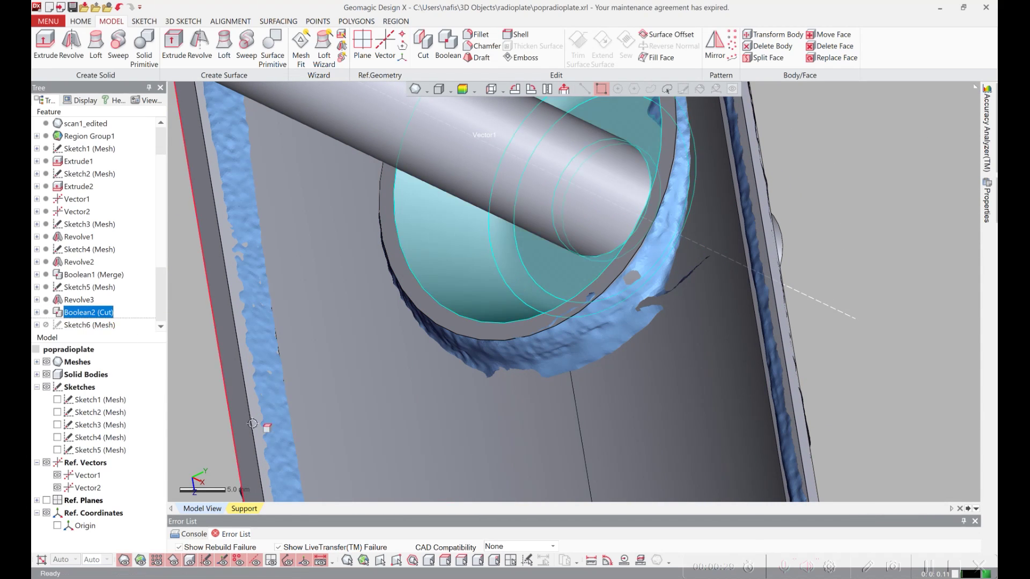
right_drag(298, 390, 667, 408)
click(256, 382)
scroll(456, 315, down, 4)
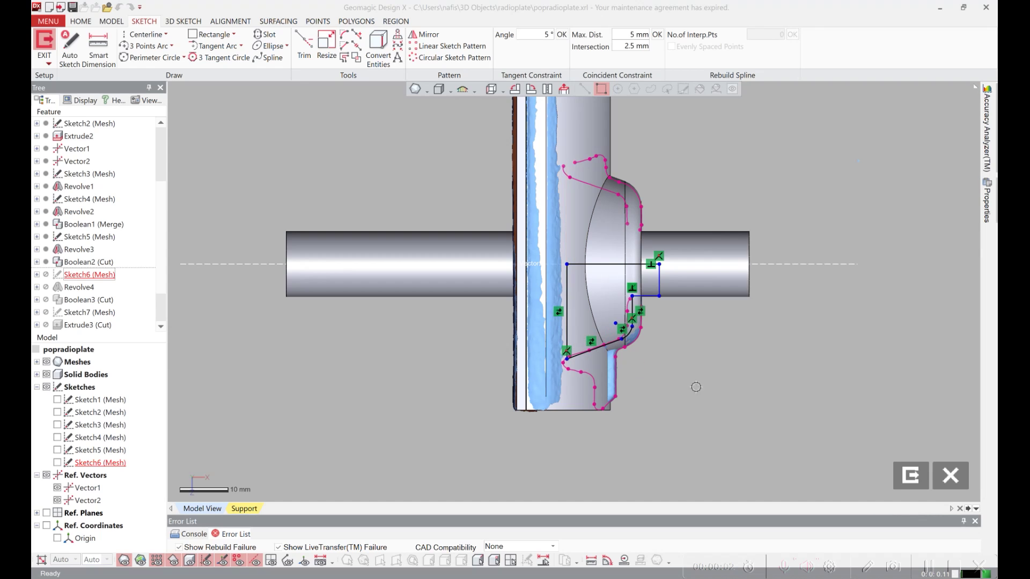
Step: Exit the Sketch6 profile and roll the model history forward through Revolve4 to the Boolean3 (Cut) feature
click(912, 476)
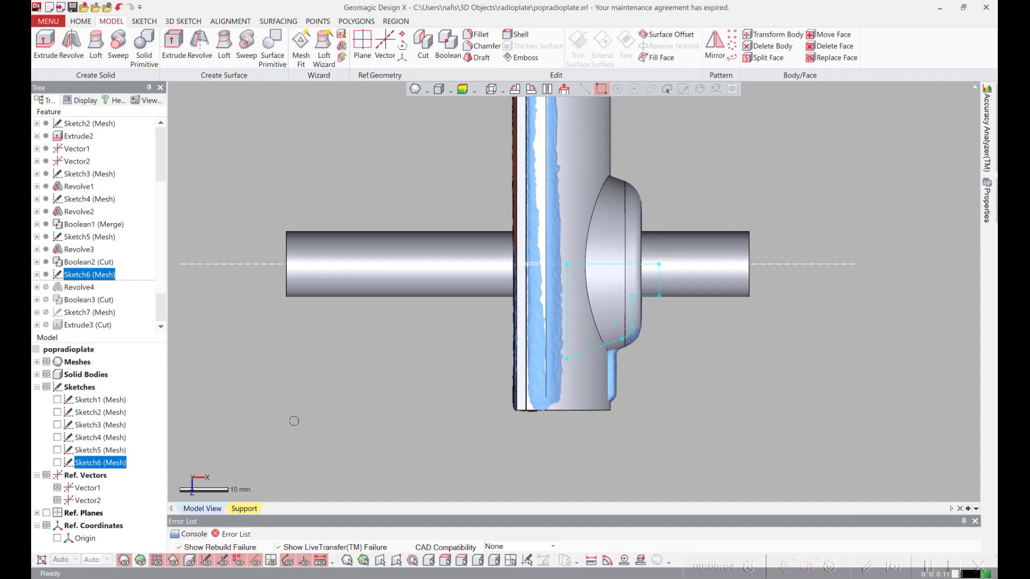
right_click(79, 290)
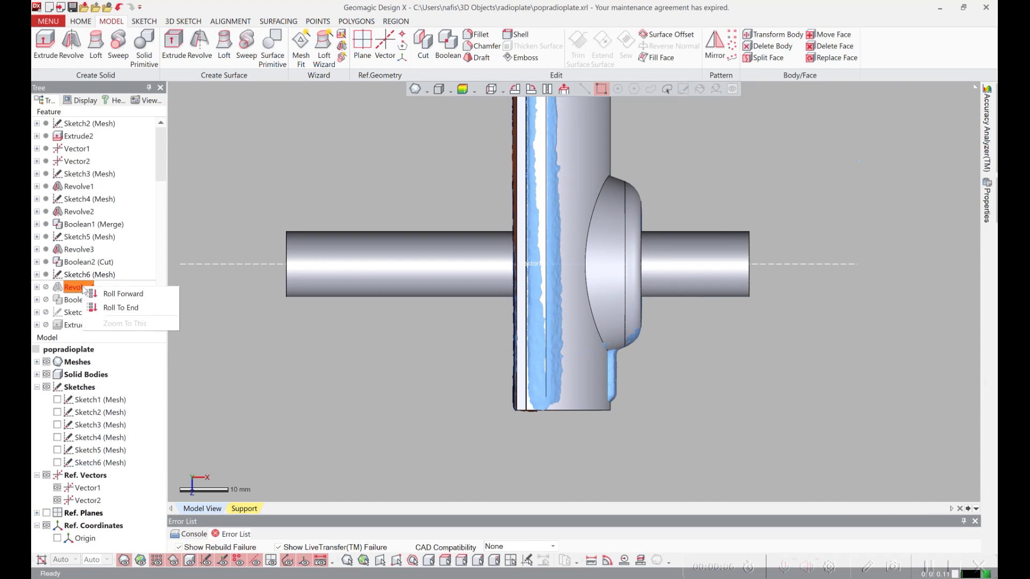
click(102, 295)
right_drag(264, 321, 300, 389)
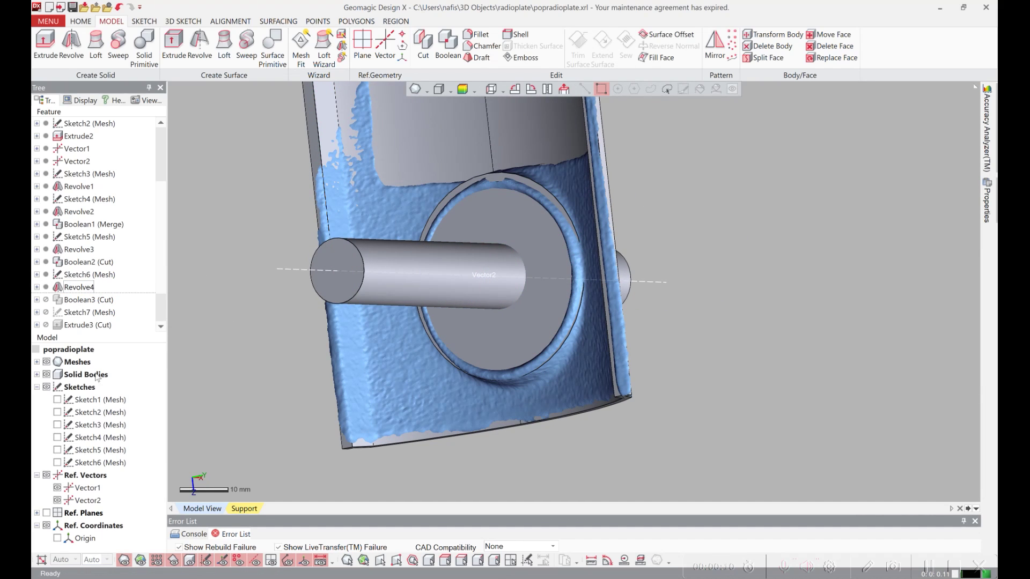
right_click(78, 302)
click(102, 305)
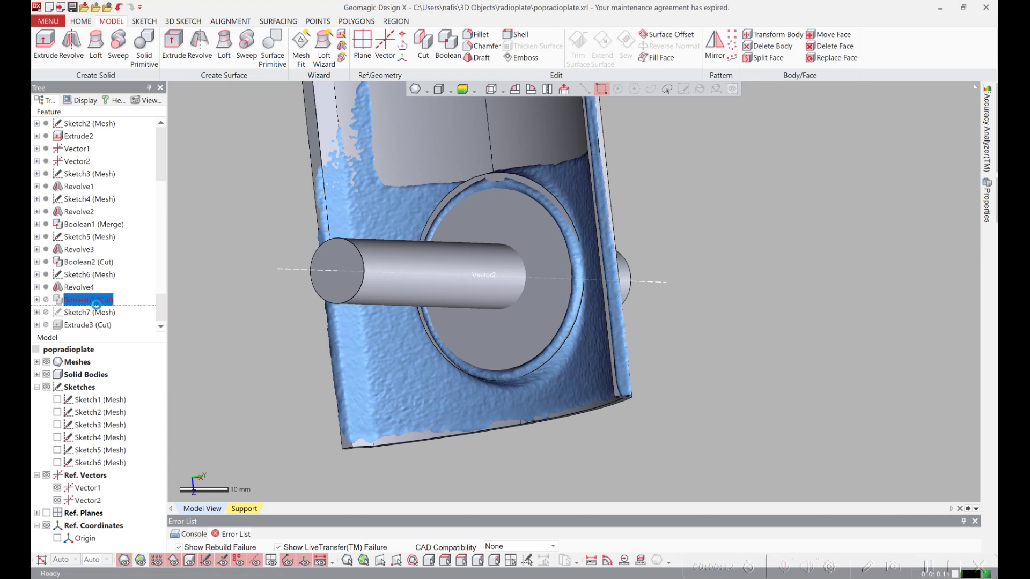
right_drag(520, 424, 549, 386)
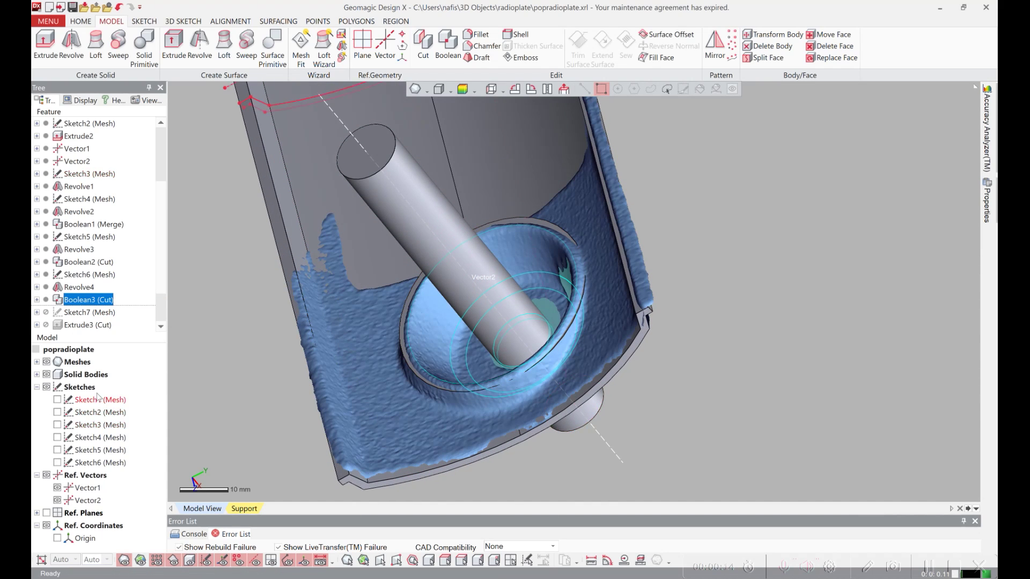
Step: Hide the scan mesh and both Extrude2 cylinder bodies, leaving only the Boolean3 (Cut) faceplate body shown
click(48, 362)
click(246, 433)
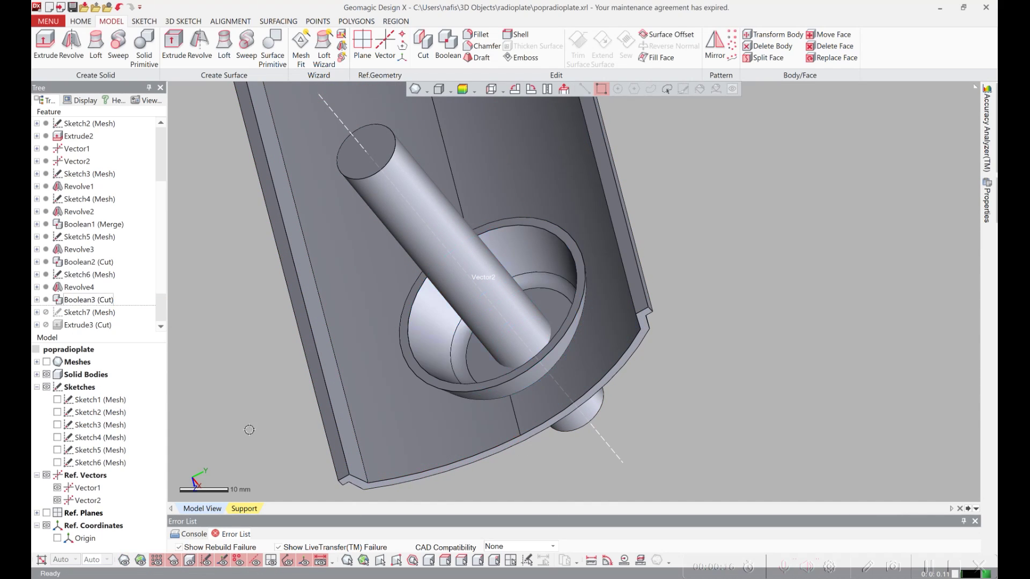
right_drag(303, 435, 408, 407)
click(36, 375)
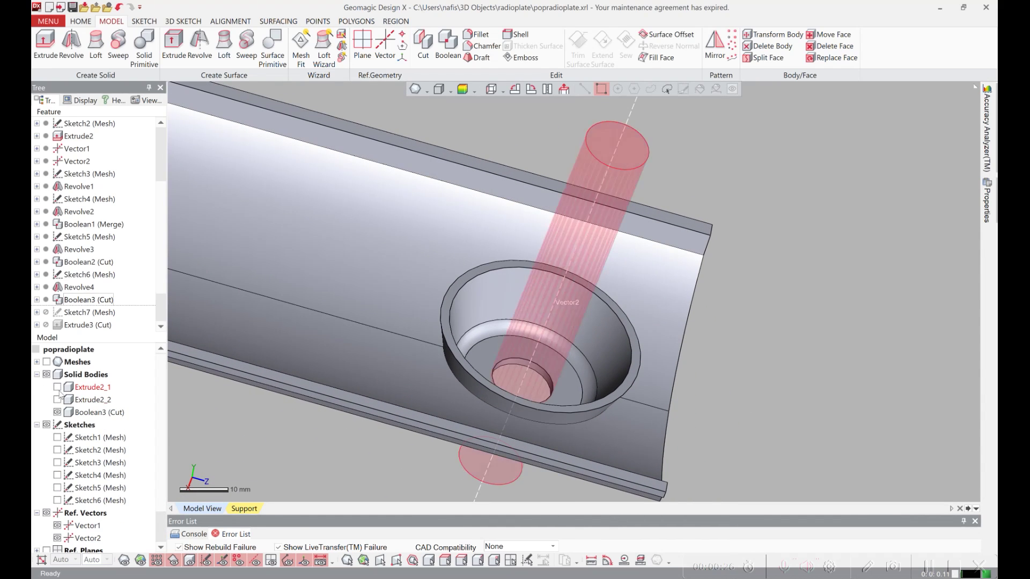
click(57, 387)
right_drag(861, 412, 913, 412)
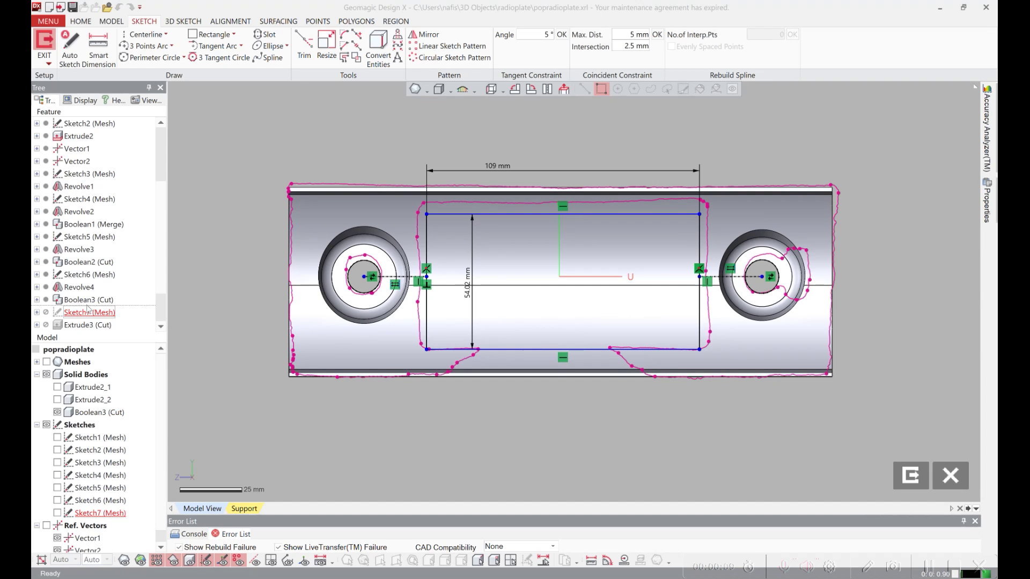
Step: Exit the Sketch7 window profile and roll the model history forward to the Extrude3 (Cut) feature
click(911, 475)
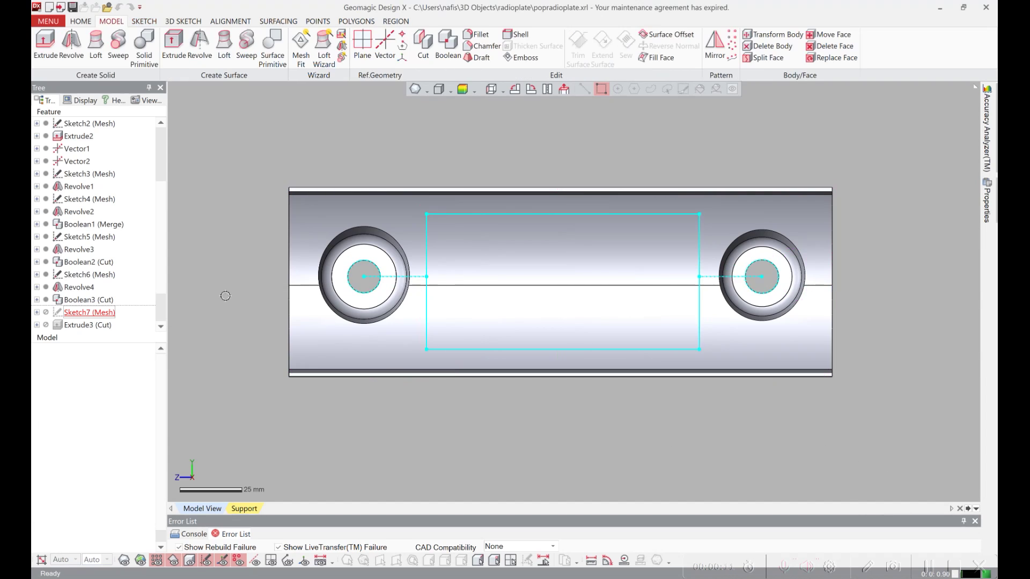
right_click(83, 325)
click(109, 340)
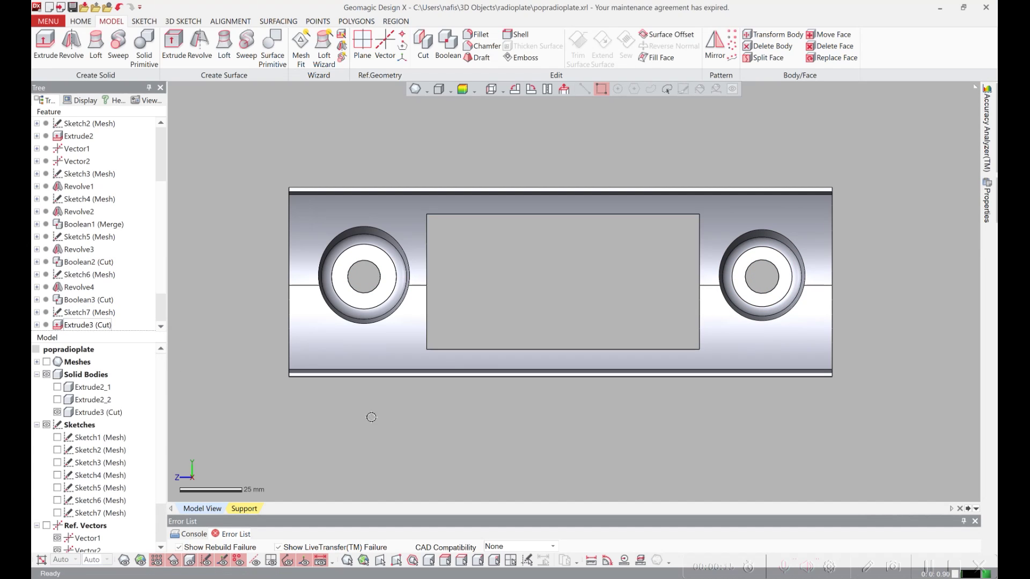
right_drag(538, 438, 533, 460)
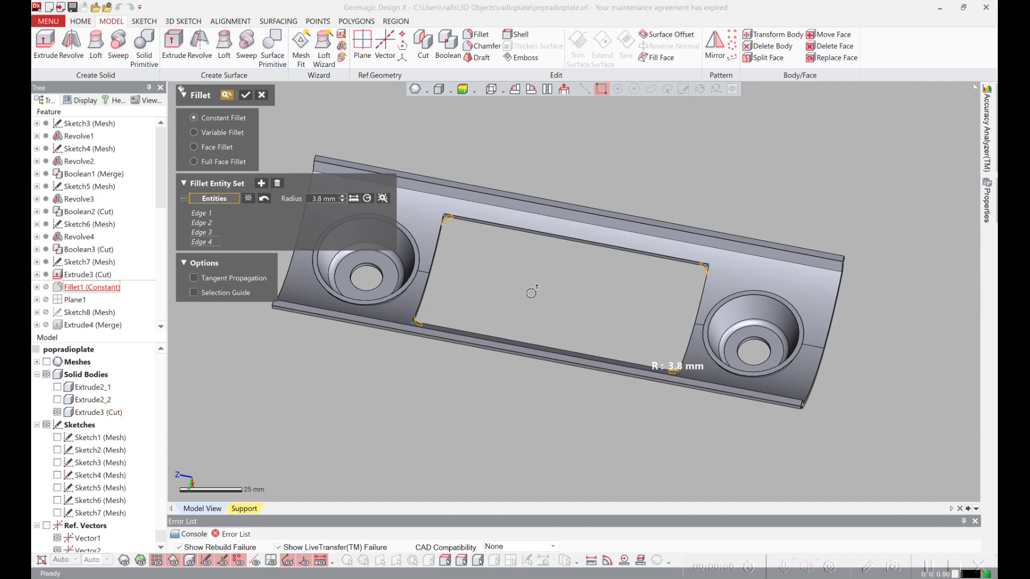
Step: Examine the 3.8 mm constant fillet on the four corner edges of the faceplate's rectangular window from several angles
right_drag(593, 292, 454, 235)
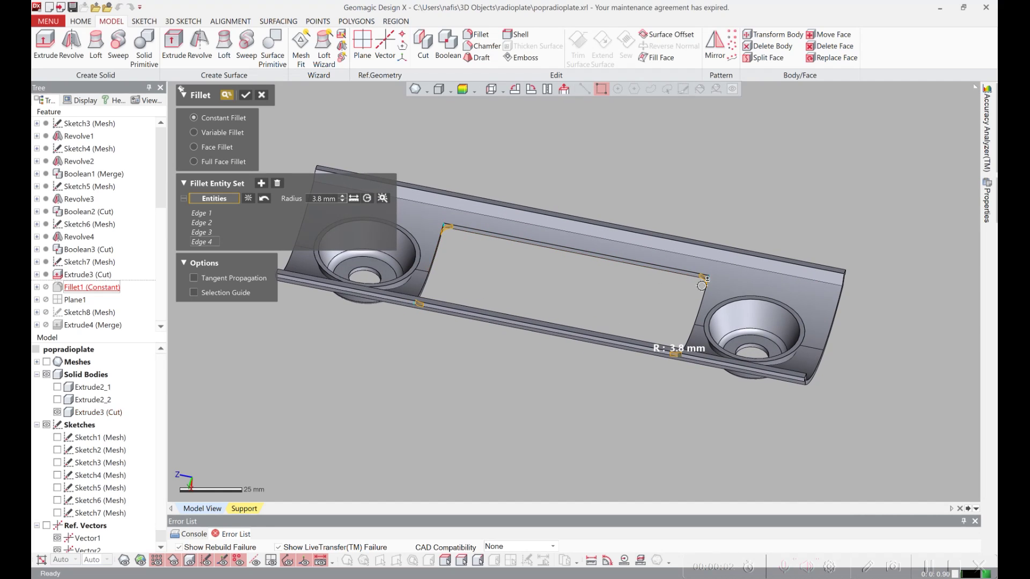
right_drag(637, 296, 664, 394)
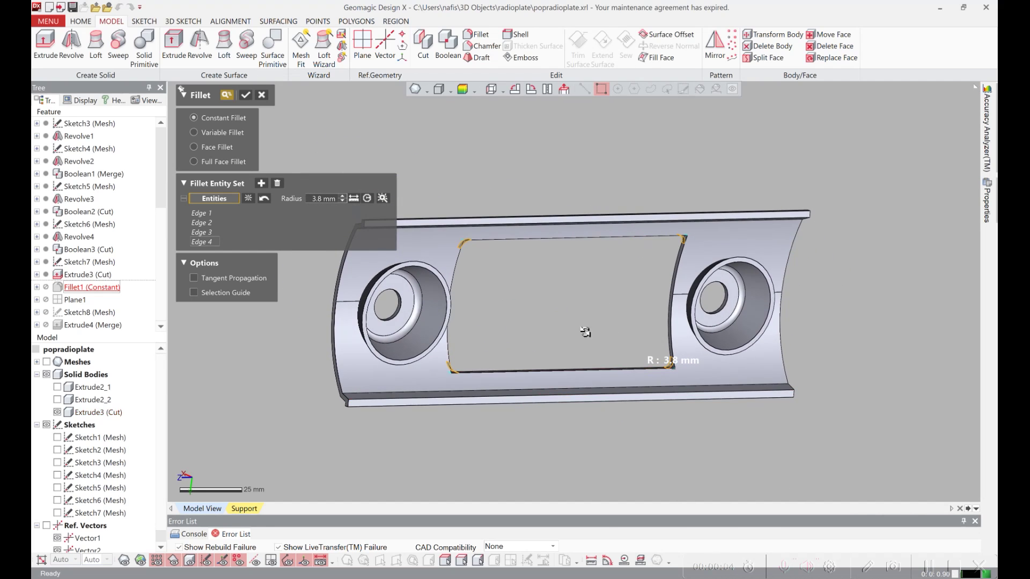
right_drag(586, 333, 838, 463)
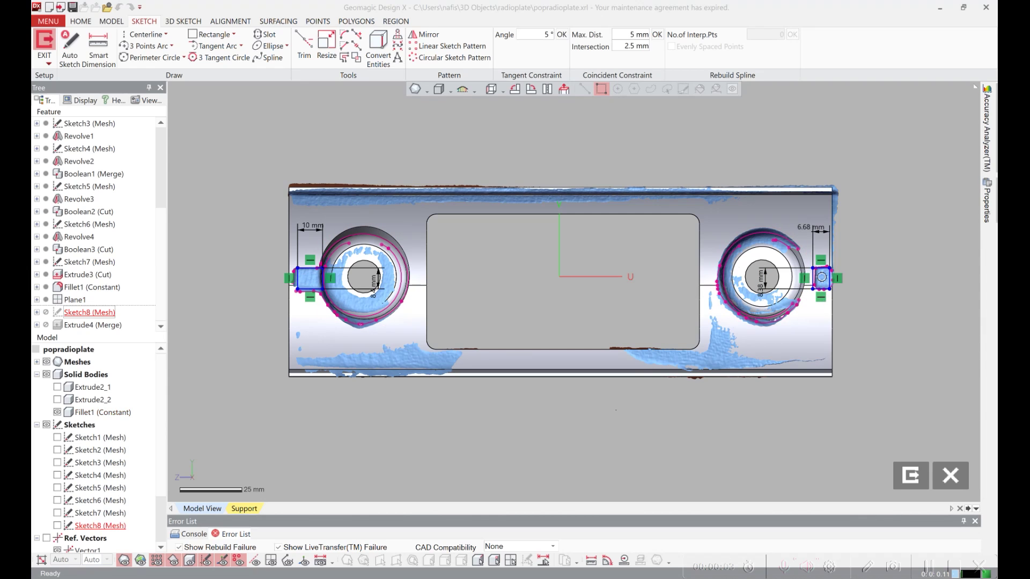
Step: Exit the Sketch8 tab profiles and roll the model history forward to the Extrude4 (Merge) feature
click(903, 475)
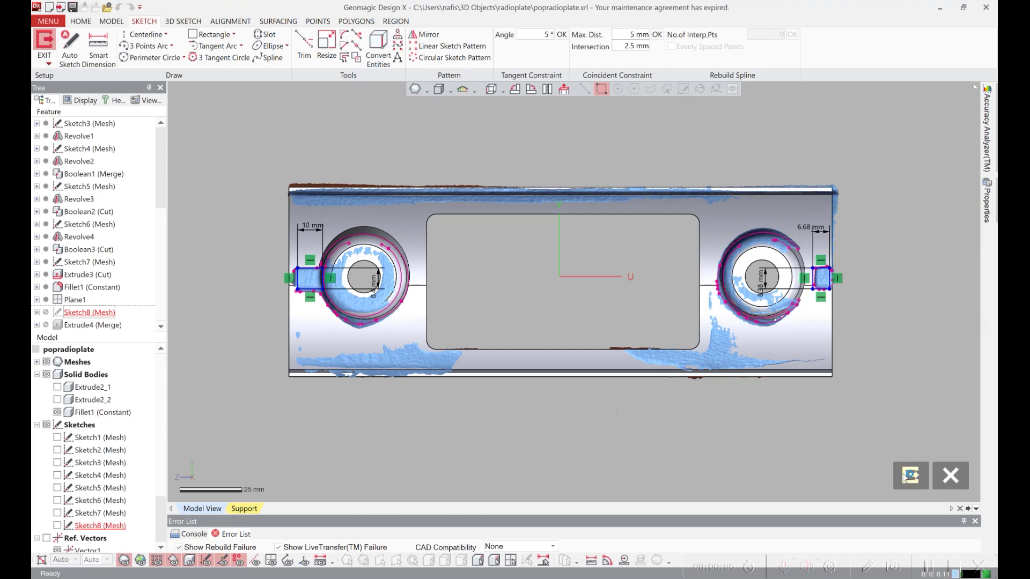
right_click(63, 325)
click(84, 334)
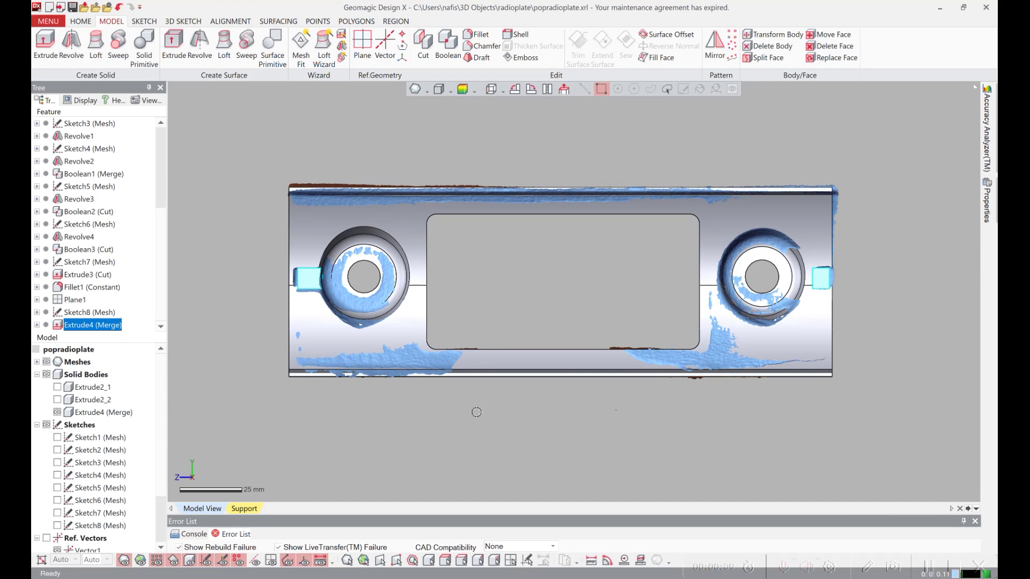
right_drag(476, 412, 486, 250)
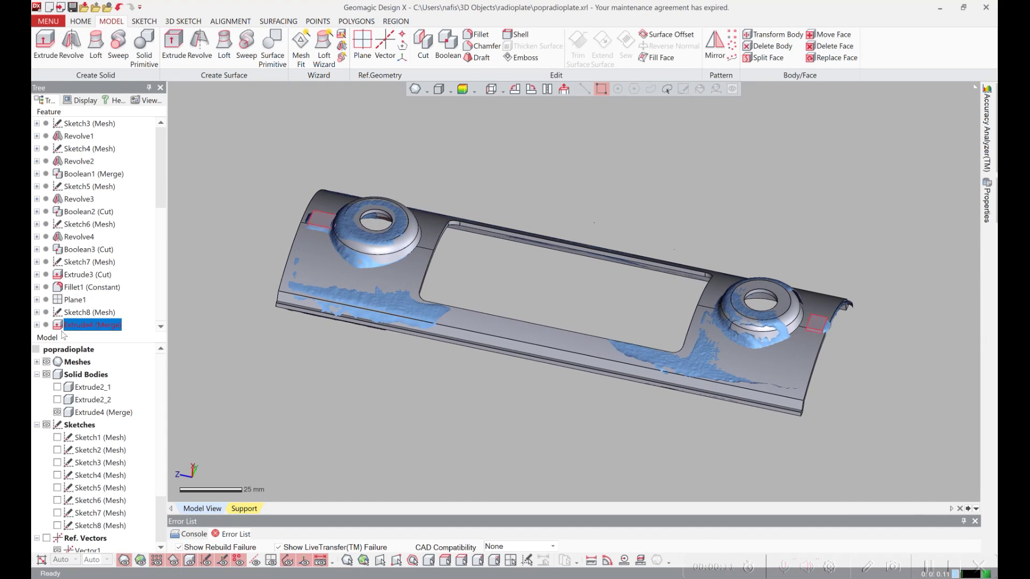
Step: Hide the scan1_edited mesh and inspect the finished faceplate solid on its own
click(38, 363)
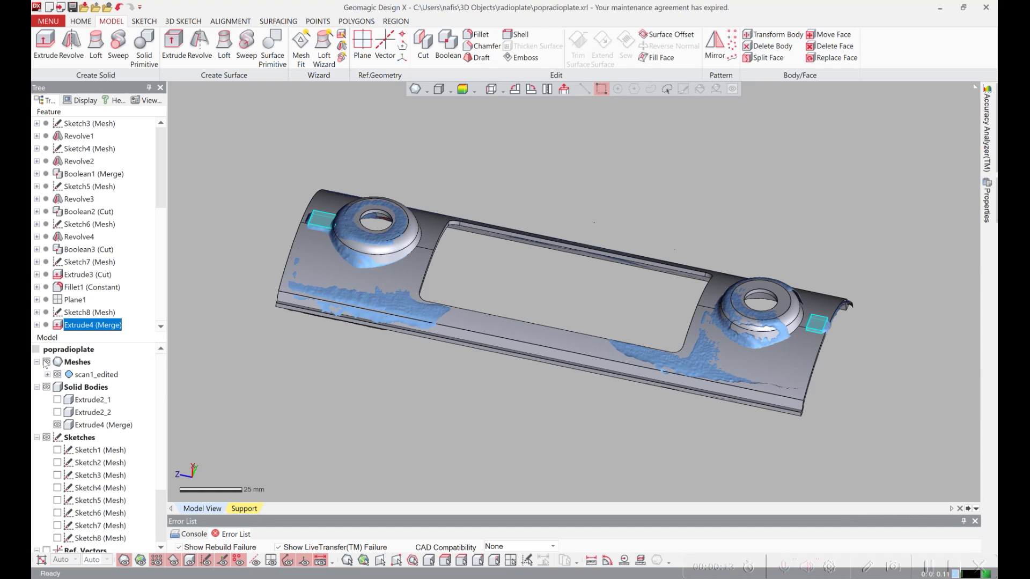
click(46, 362)
click(507, 427)
right_drag(507, 428, 640, 516)
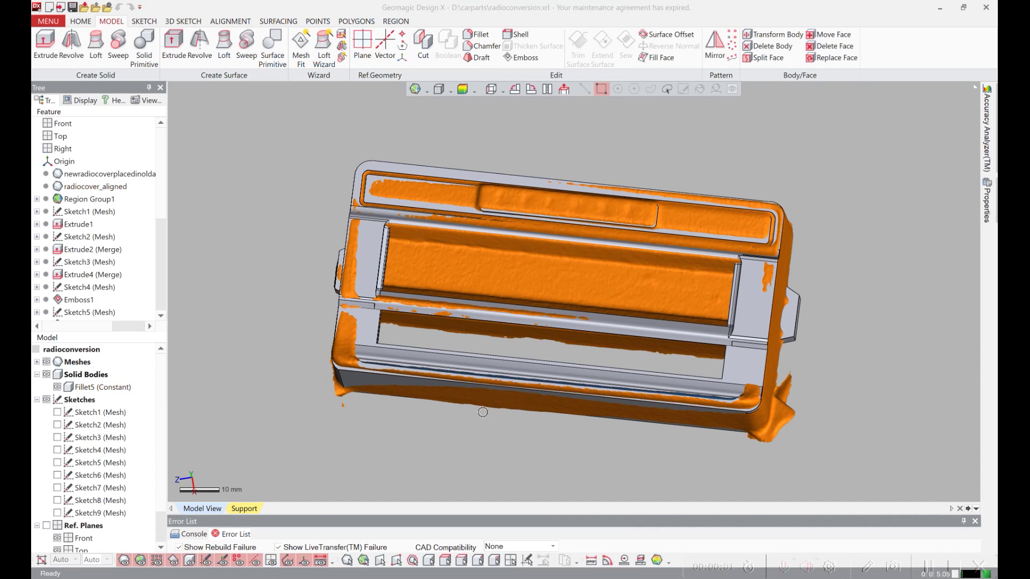
Step: Compare the radioconversion cover with its scan, hide the meshes and inspect the solid with the DELUXE lettering
right_drag(503, 419, 240, 378)
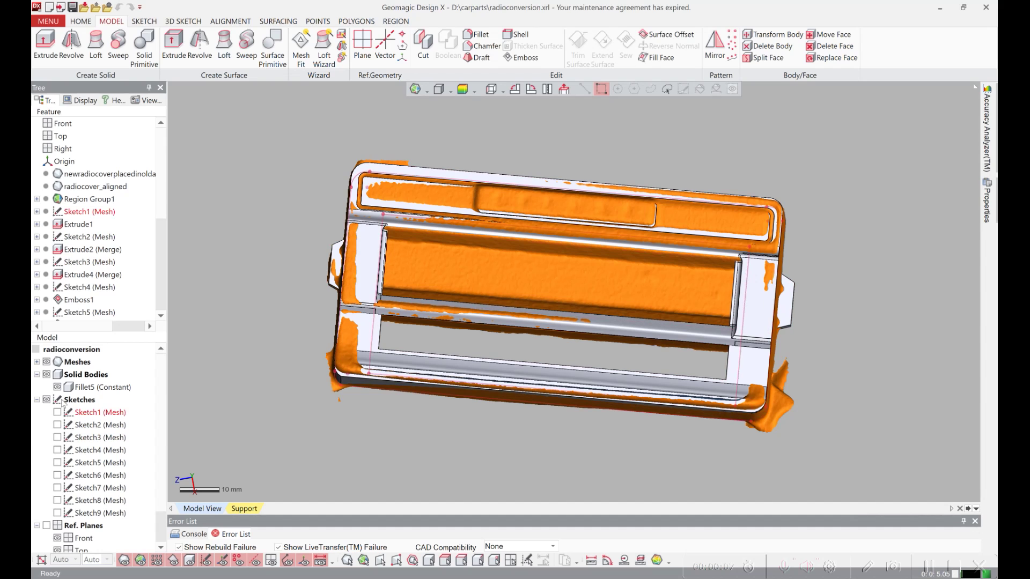
click(46, 363)
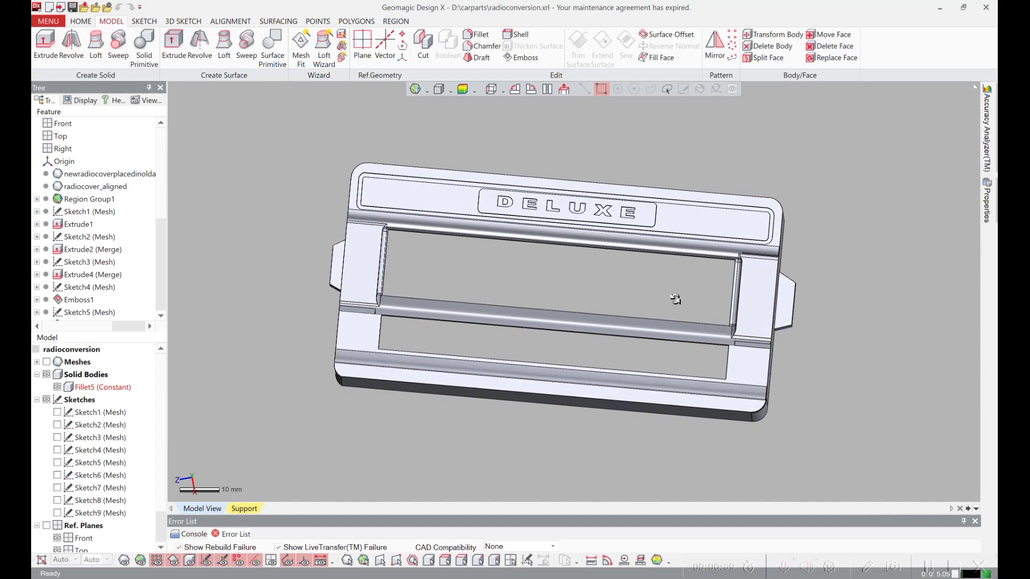
right_drag(674, 297, 507, 370)
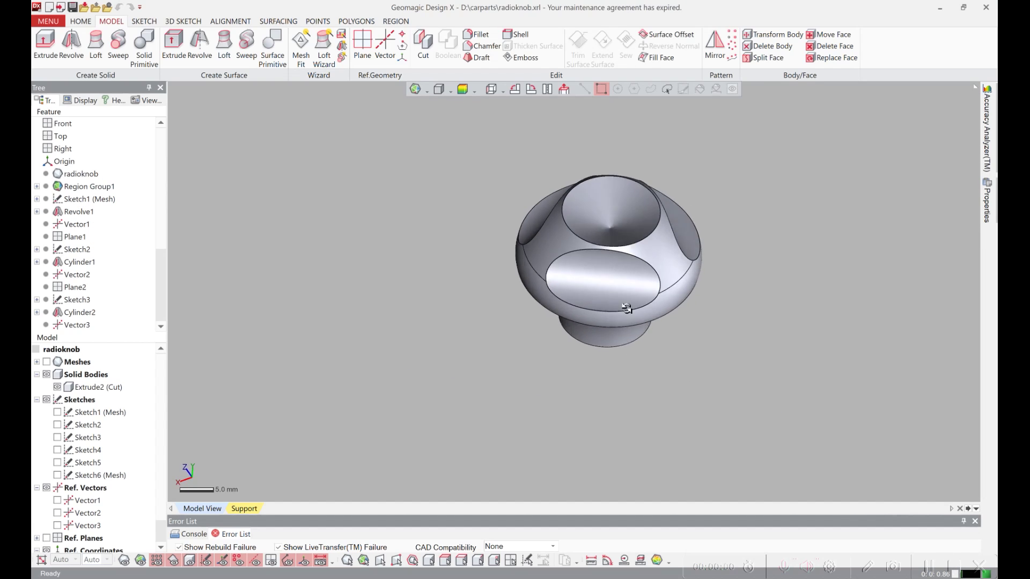
Step: Examine the radioknob solid from all sides, including its side cuts, conical recess and stem
right_drag(599, 380, 473, 330)
right_drag(723, 344, 676, 160)
right_drag(521, 254, 495, 357)
right_drag(460, 218, 492, 299)
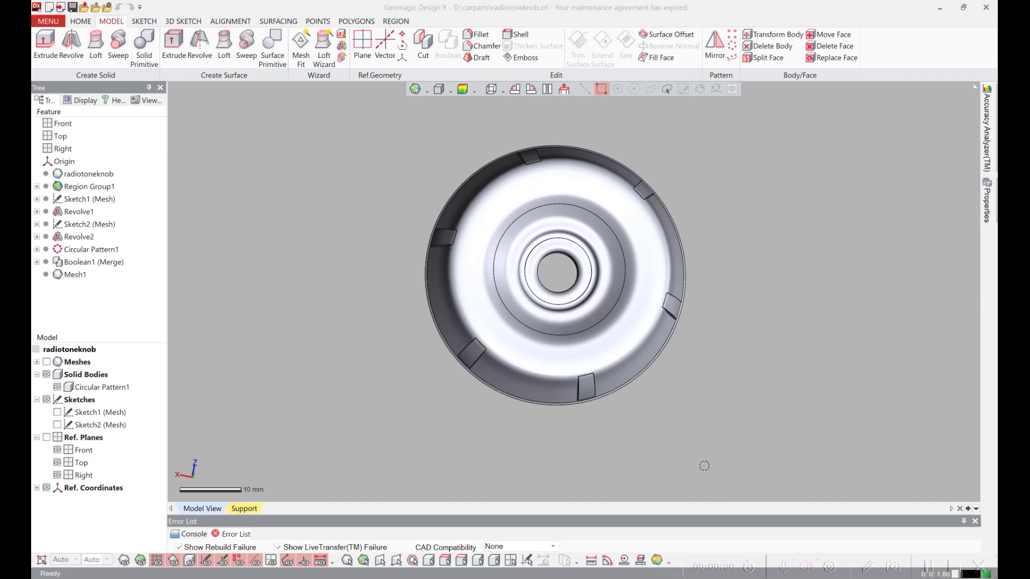
Step: Examine the radiotoneknob solid from all sides, including its center hole and the circular pattern of ribs around the rim
right_drag(593, 414, 575, 441)
right_drag(480, 327, 943, 324)
right_drag(621, 311, 732, 191)
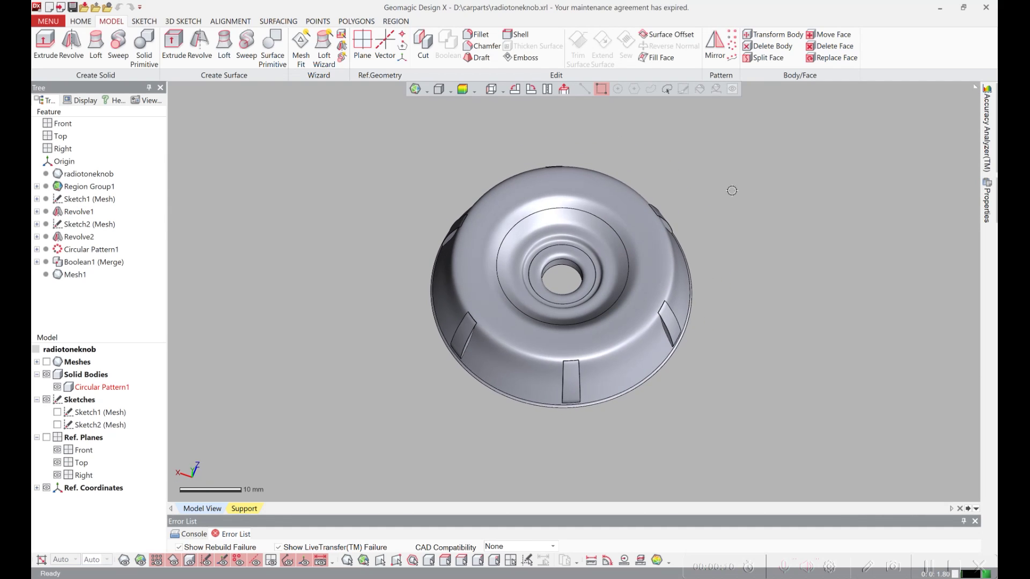